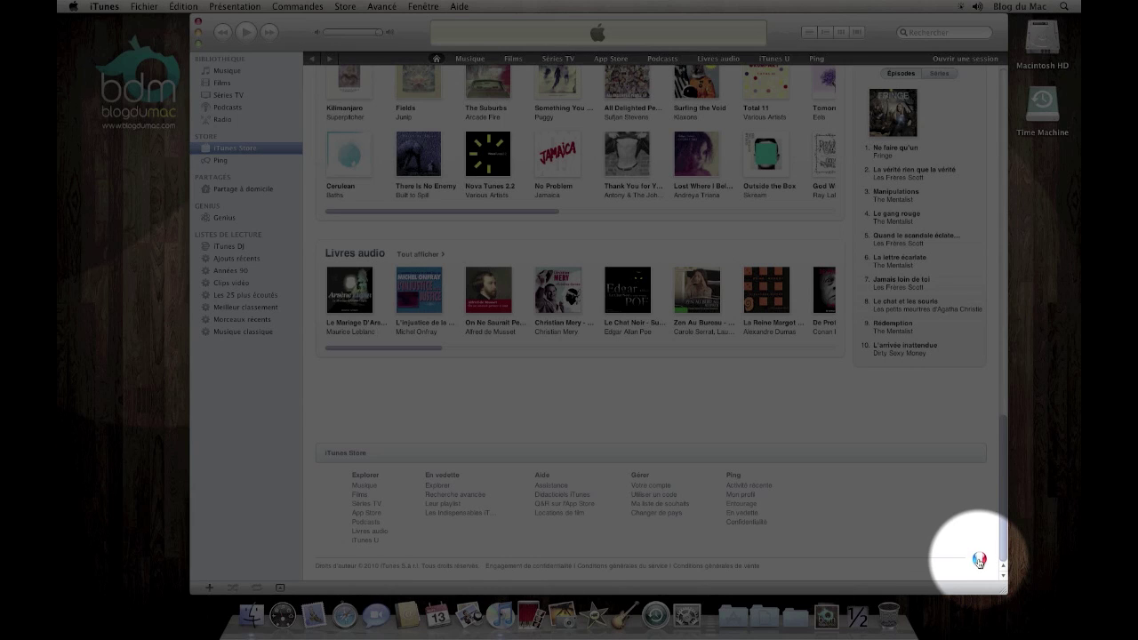
Bring up the iTunes Store country list using the French flag at the bottom of the store page
{"action": "left_click", "coordinate": [979, 560]}
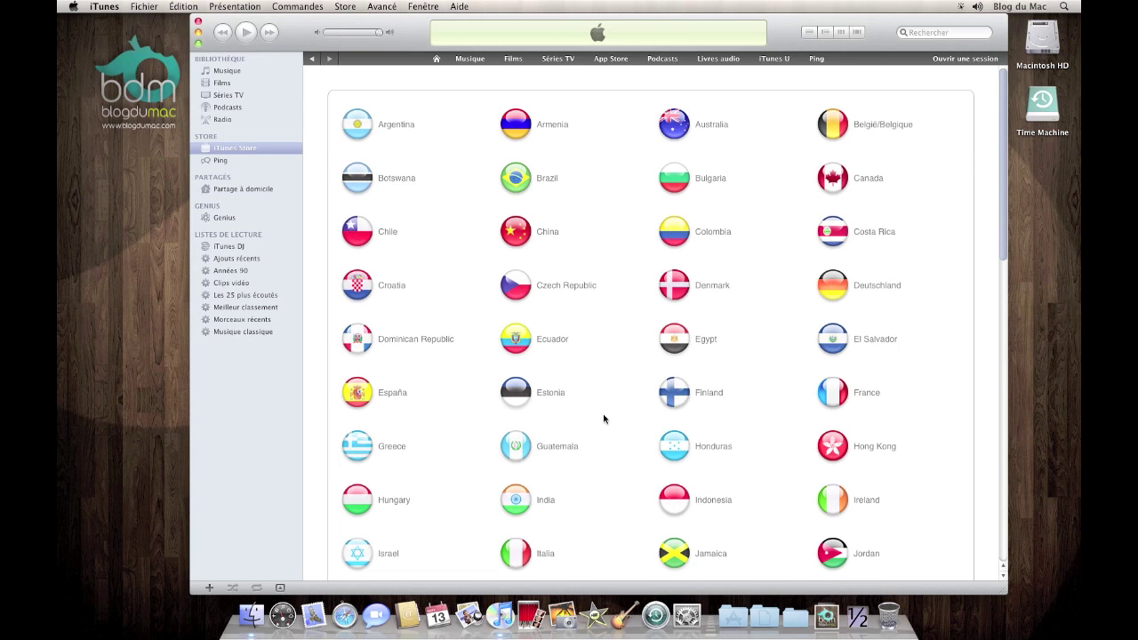
Pick United States from the country list and go to its App Store section
{"action": "scroll", "coordinate": [604, 418], "scroll_direction": "down", "scroll_amount": 10}
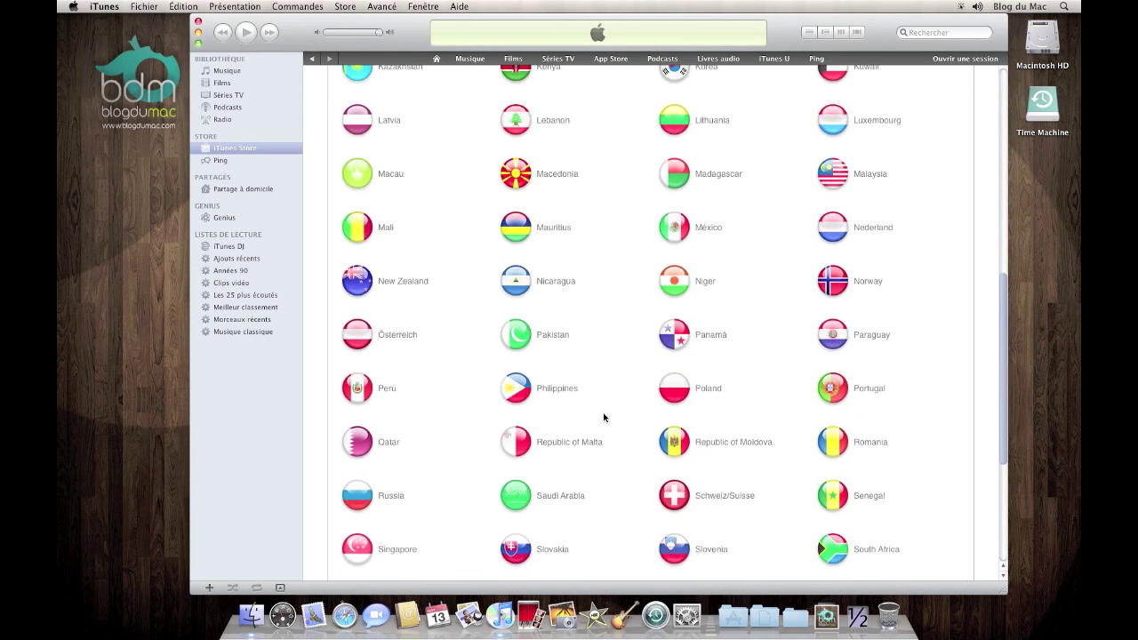
{"action": "scroll", "coordinate": [604, 418], "scroll_direction": "down", "scroll_amount": 5}
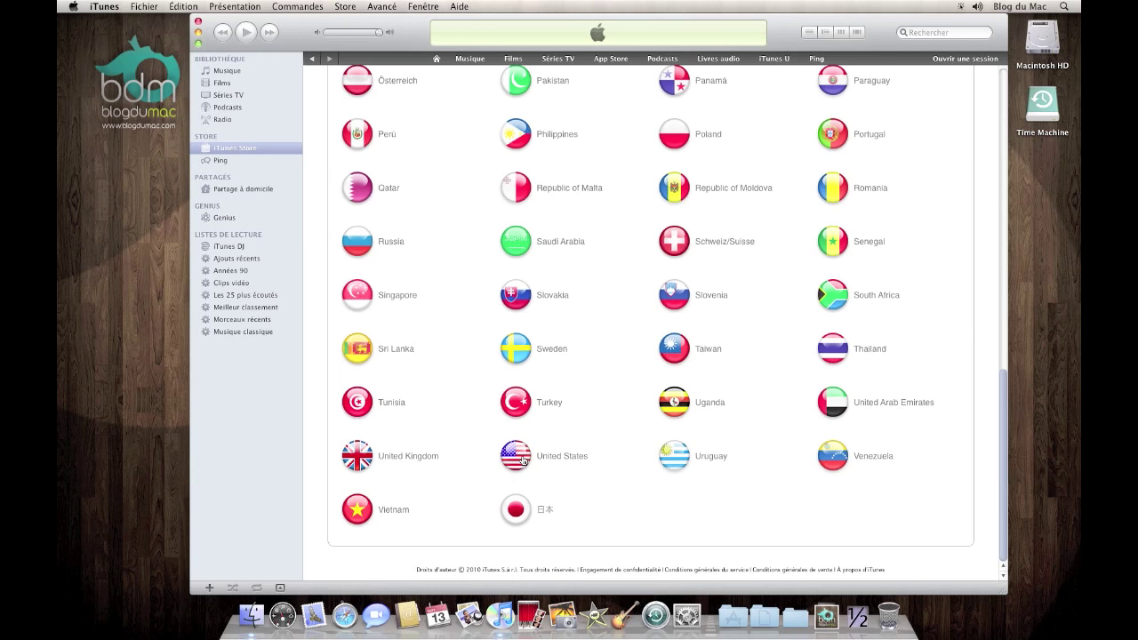
{"action": "left_click", "coordinate": [526, 458]}
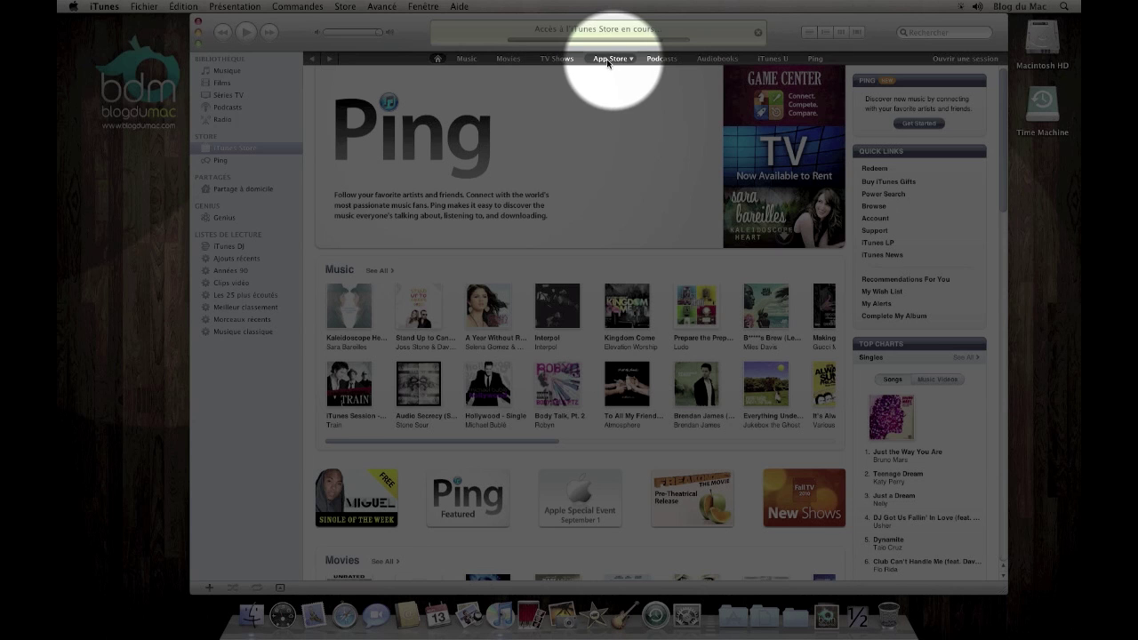
{"action": "left_click", "coordinate": [606, 61]}
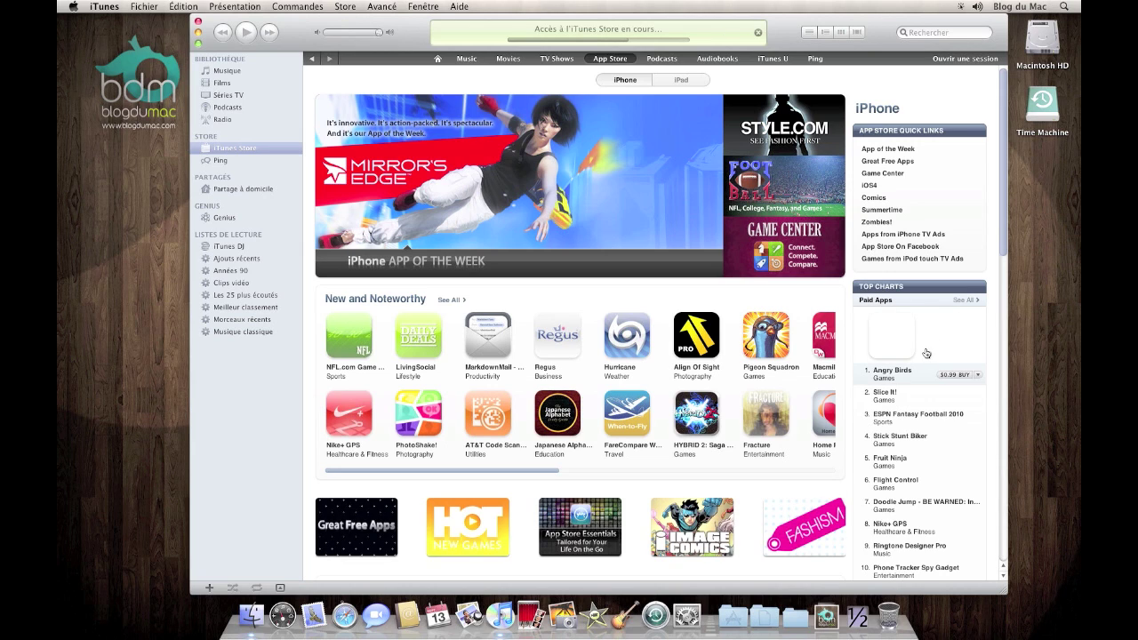
Browse down the US App Store page to Pimple Popper Lite atop the Free Apps chart
{"action": "scroll", "coordinate": [924, 354], "scroll_direction": "down", "scroll_amount": 1}
{"action": "scroll", "coordinate": [916, 359], "scroll_direction": "down", "scroll_amount": 2}
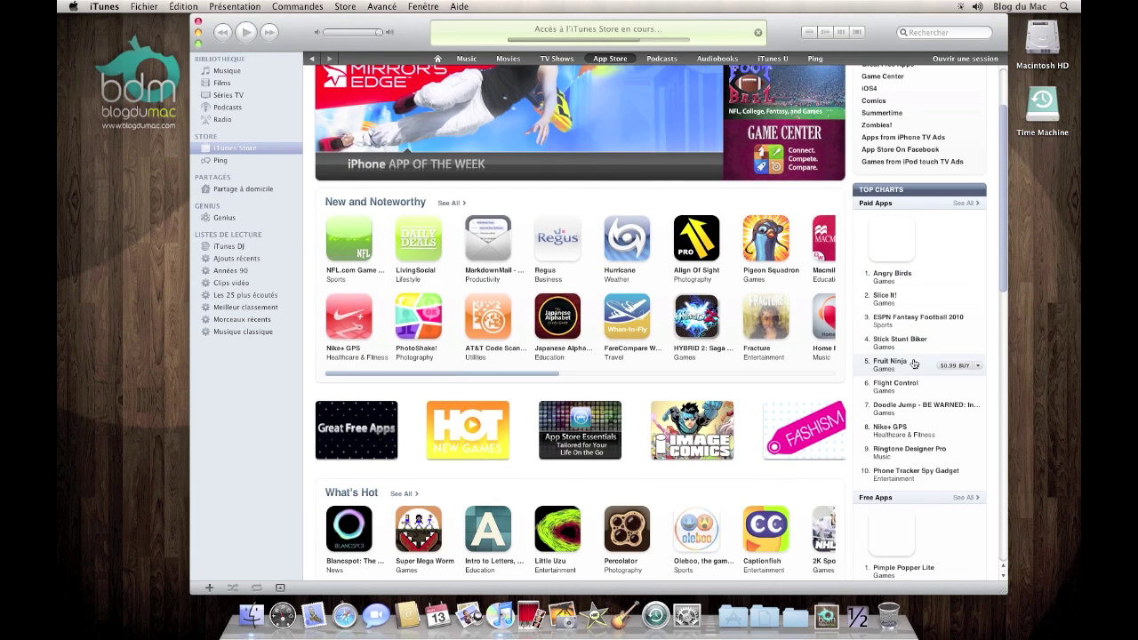
{"action": "scroll", "coordinate": [909, 365], "scroll_direction": "down", "scroll_amount": 8}
{"action": "scroll", "coordinate": [907, 365], "scroll_direction": "down", "scroll_amount": 5}
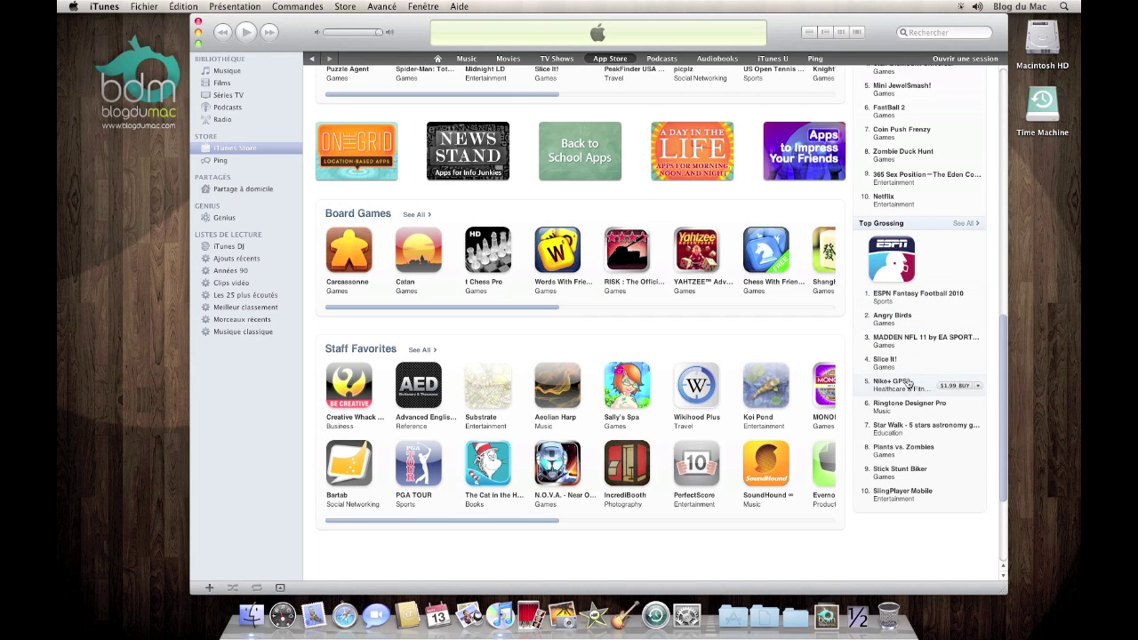
{"action": "scroll", "coordinate": [912, 213], "scroll_direction": "up", "scroll_amount": 5}
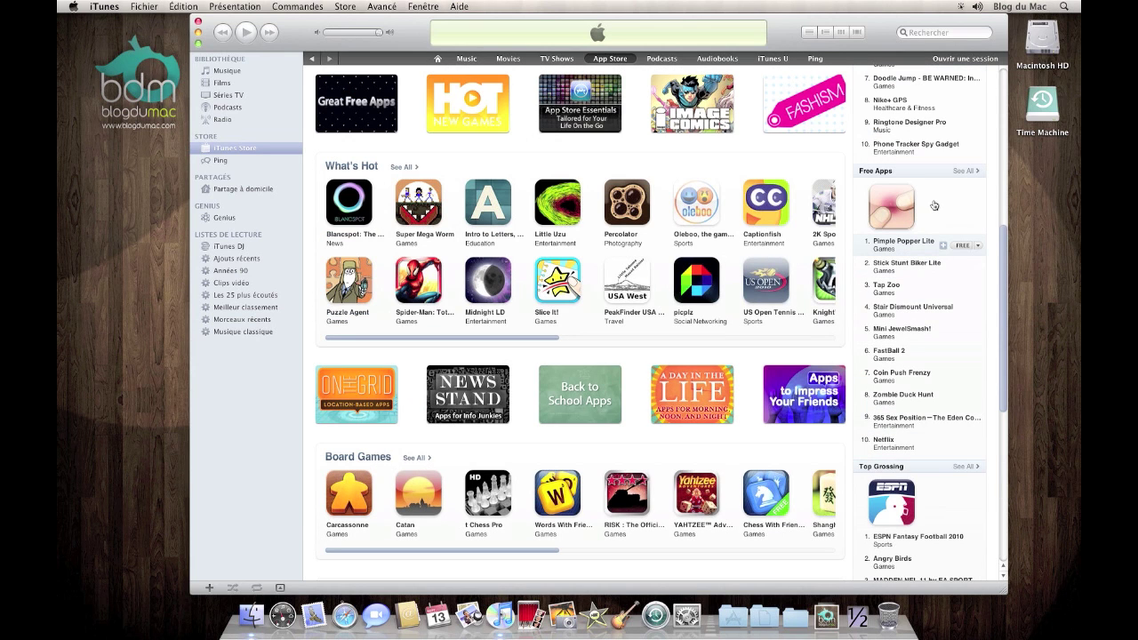
{"action": "mouse_move", "coordinate": [900, 218]}
Get the free Pimple Popper Lite app, choosing to create a new Apple ID, past the welcome page
{"action": "left_click", "coordinate": [962, 247]}
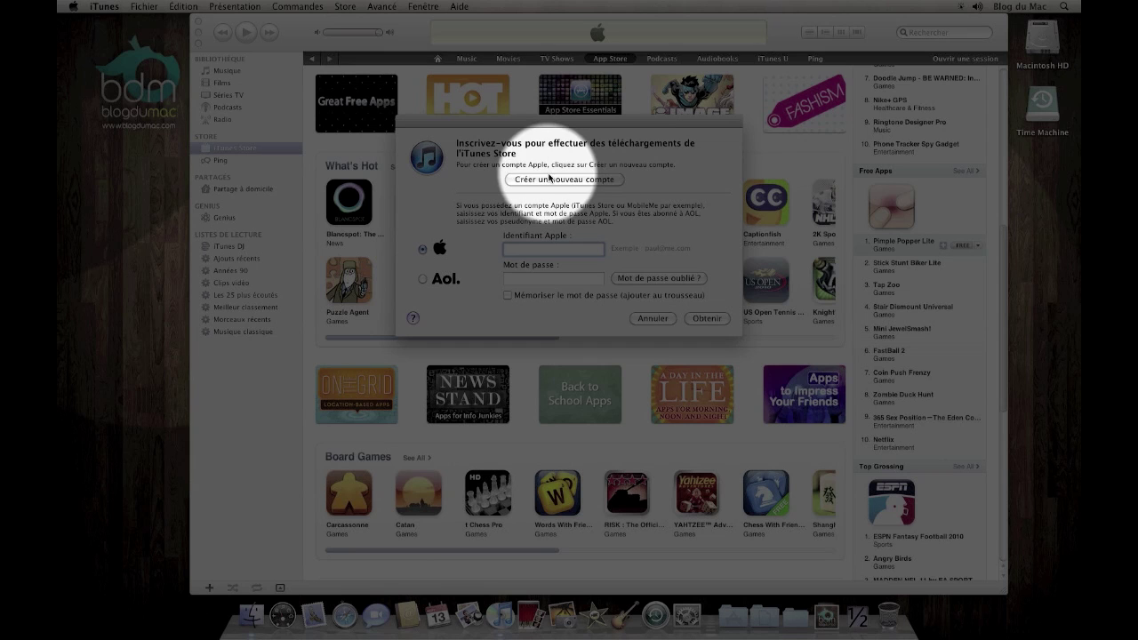
{"action": "left_click", "coordinate": [549, 179]}
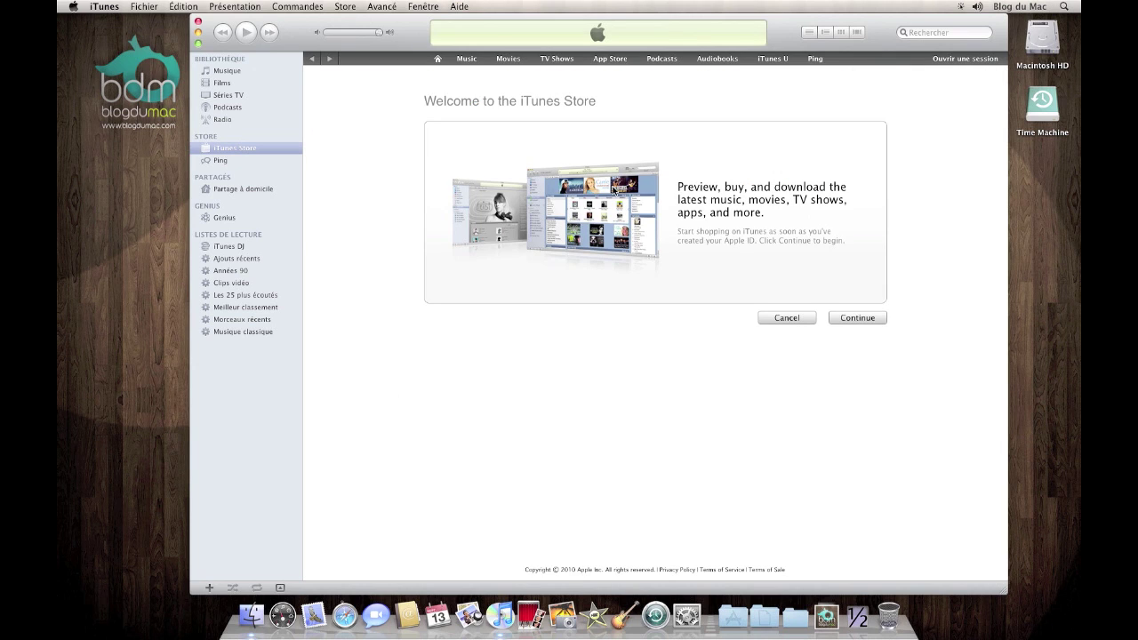
{"action": "left_click", "coordinate": [854, 317]}
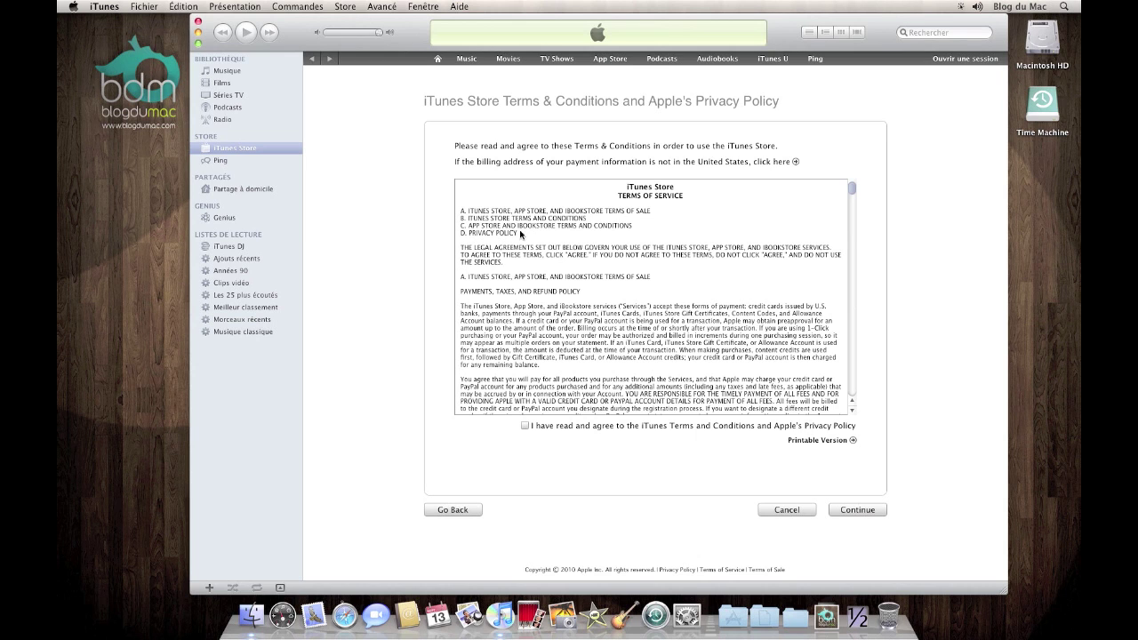
Read through and agree to the iTunes Store terms and privacy policy, then continue
{"action": "scroll", "coordinate": [594, 280], "scroll_direction": "down", "scroll_amount": 10}
{"action": "scroll", "coordinate": [591, 289], "scroll_direction": "down", "scroll_amount": 8}
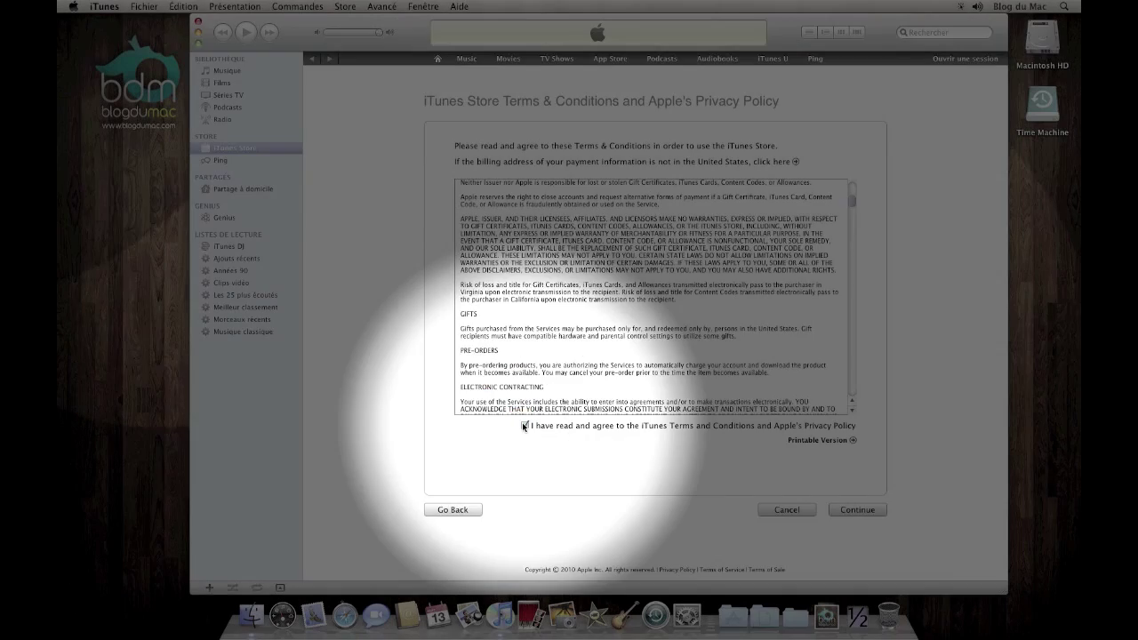
{"action": "left_click", "coordinate": [524, 427]}
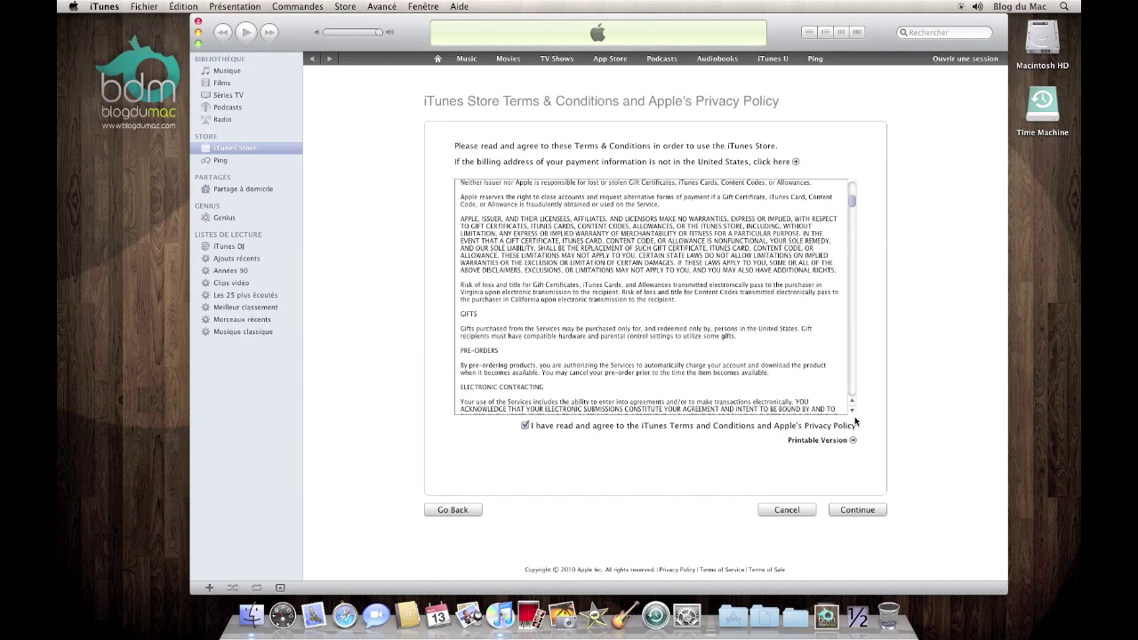
{"action": "left_click", "coordinate": [839, 513]}
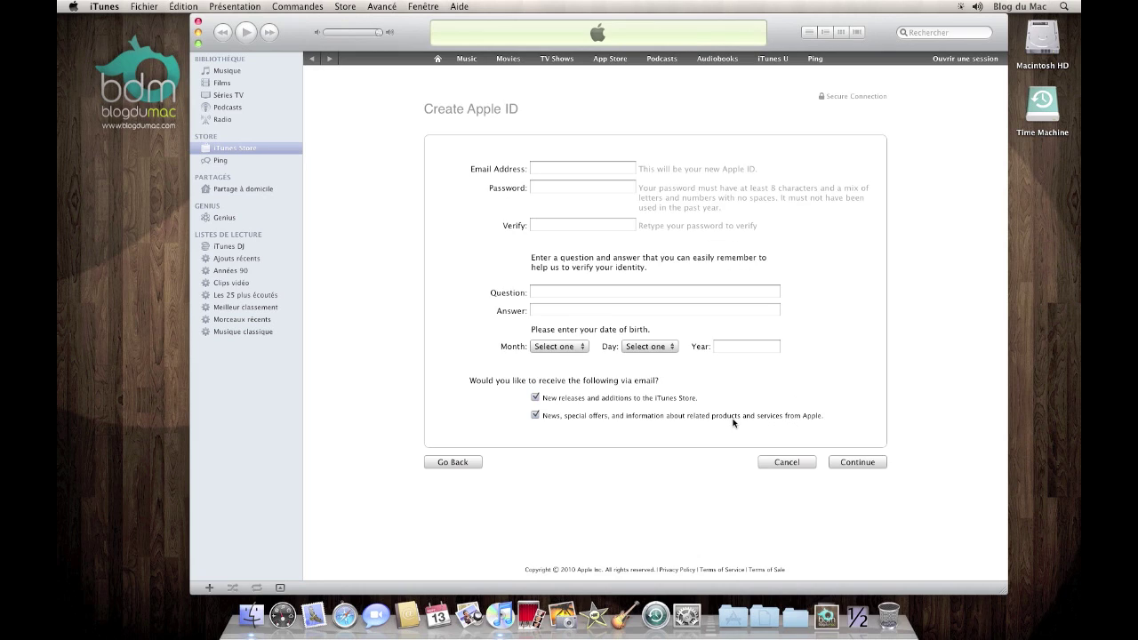
Enter the account e-mail address and the password in both password fields
{"action": "left_click", "coordinate": [557, 166]}
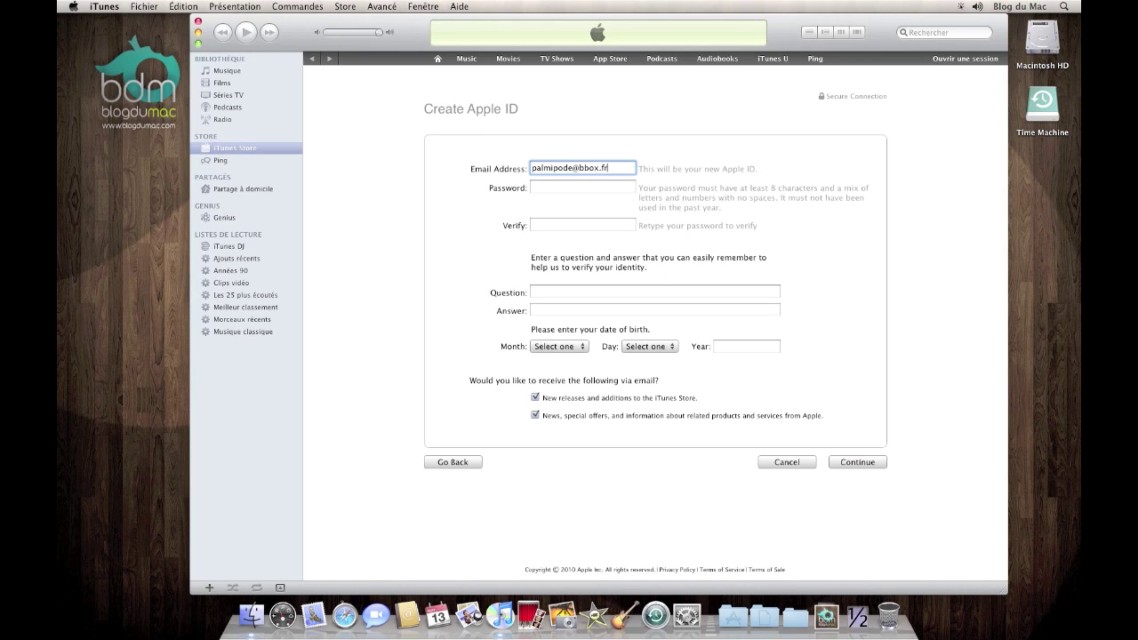
{"action": "key", "text": "Tab"}
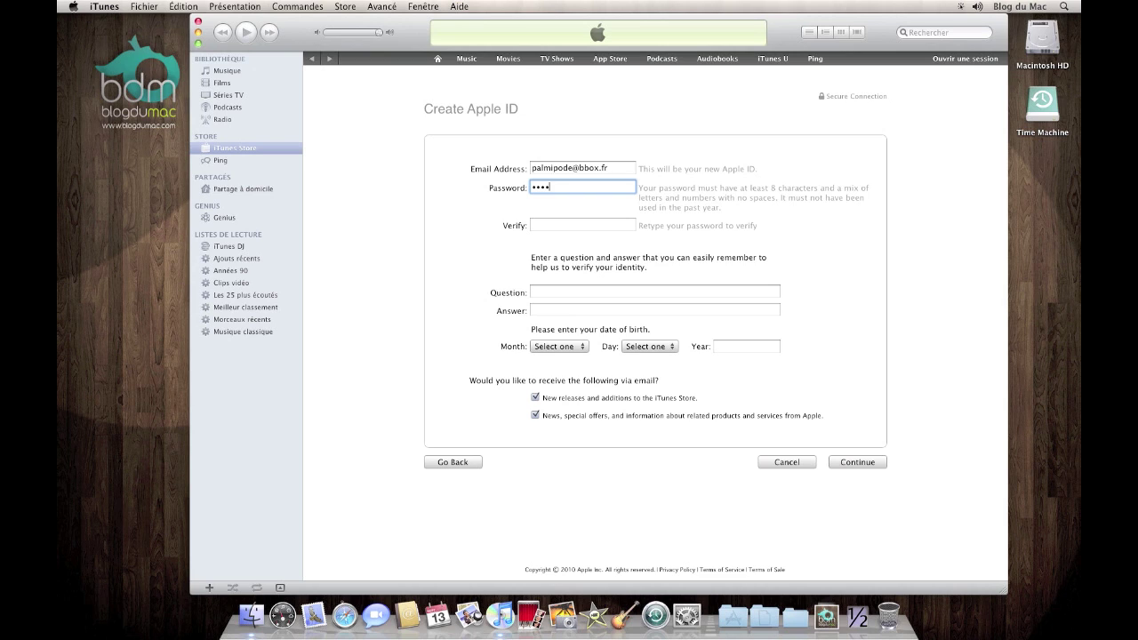
{"action": "type", "text": "•••••••••••"}
{"action": "key", "text": "Tab"}
{"action": "type", "text": "••••••••••"}
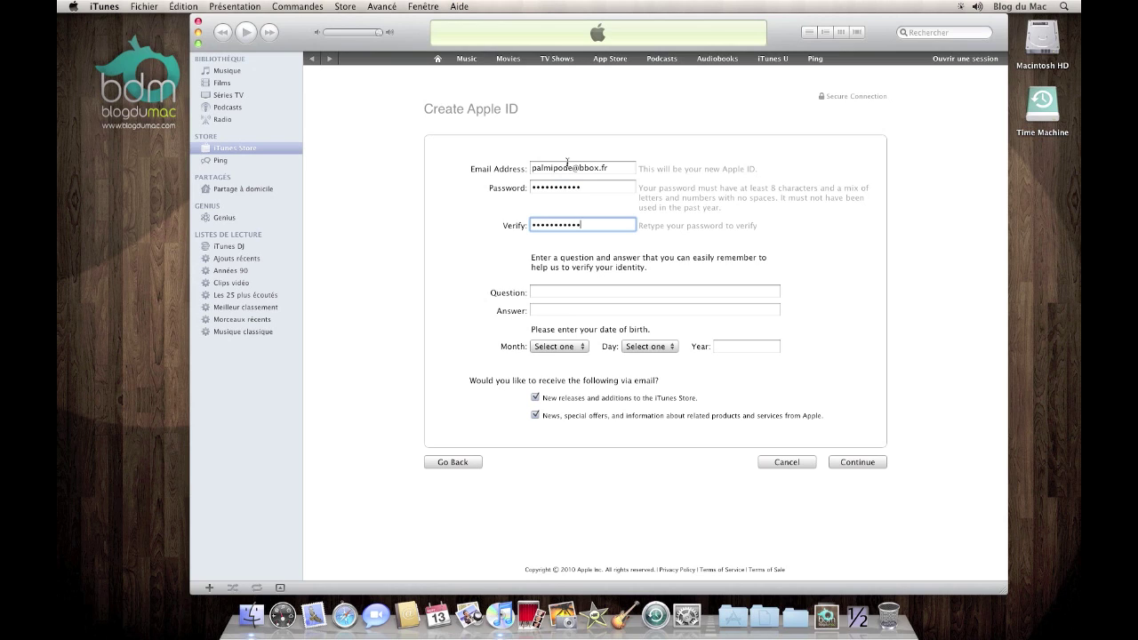
Fill in a security question and answer and set the birth date to January 1, 1983
{"action": "left_click", "coordinate": [580, 291]}
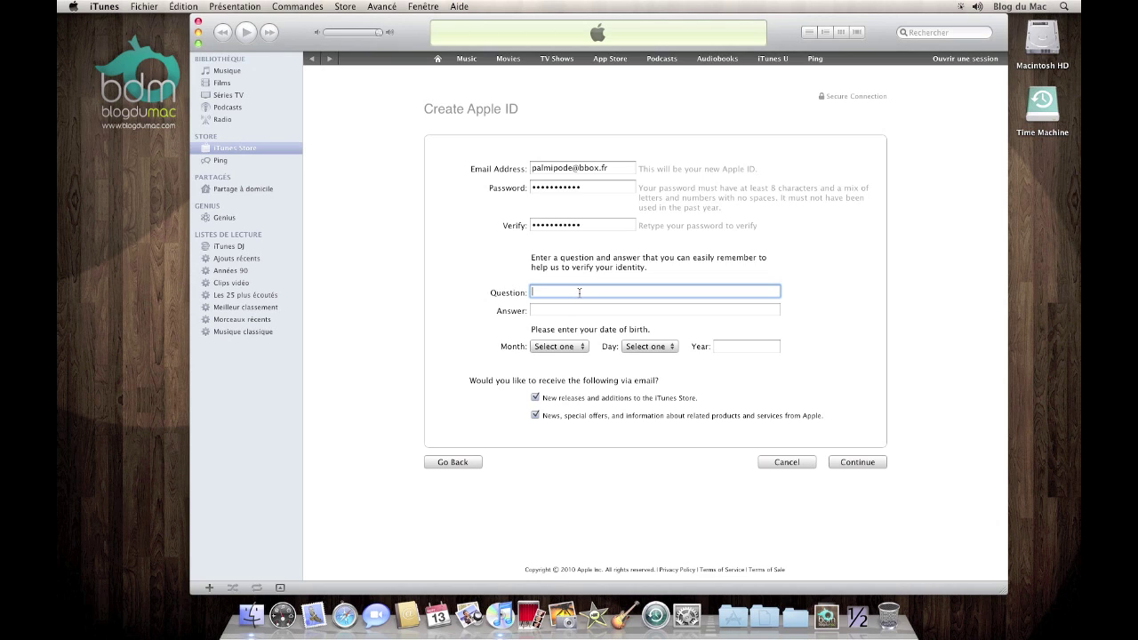
{"action": "type", "text": "blablabla"}
{"action": "key", "text": "Tab"}
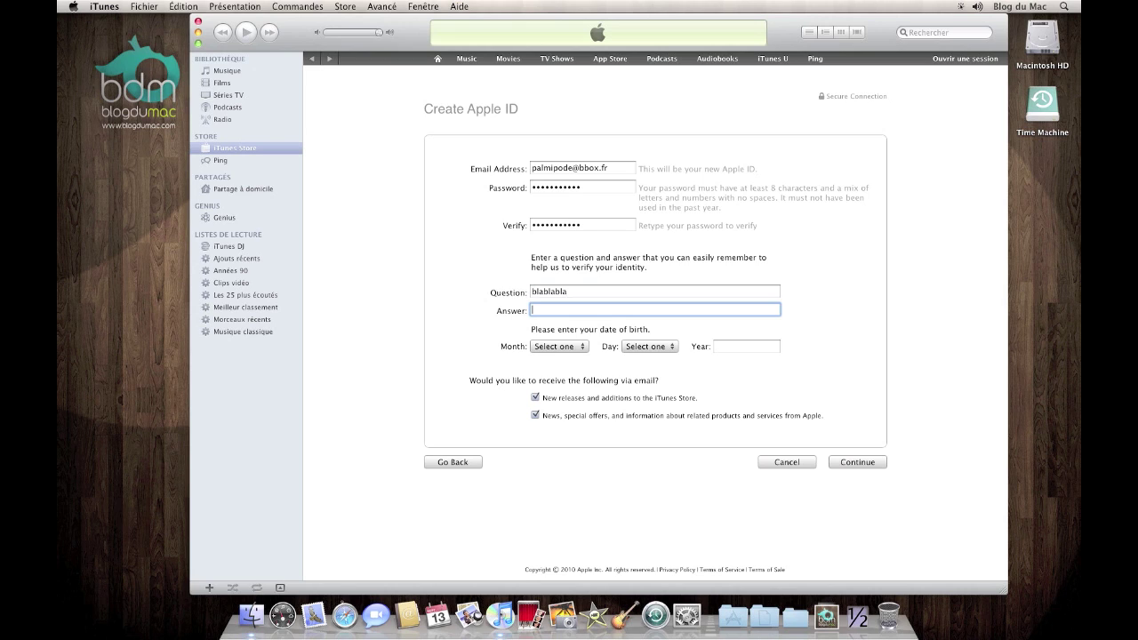
{"action": "type", "text": "blablabl"}
{"action": "left_click", "coordinate": [563, 347]}
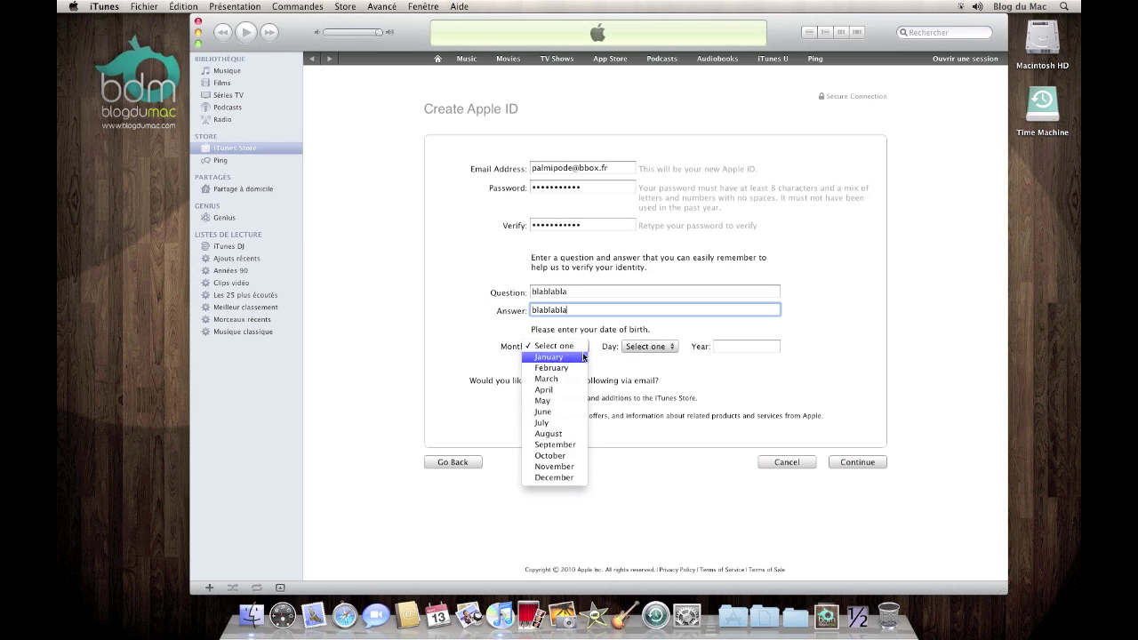
{"action": "left_click", "coordinate": [566, 357]}
{"action": "left_click", "coordinate": [665, 347]}
{"action": "left_click", "coordinate": [633, 357]}
{"action": "left_click", "coordinate": [731, 346]}
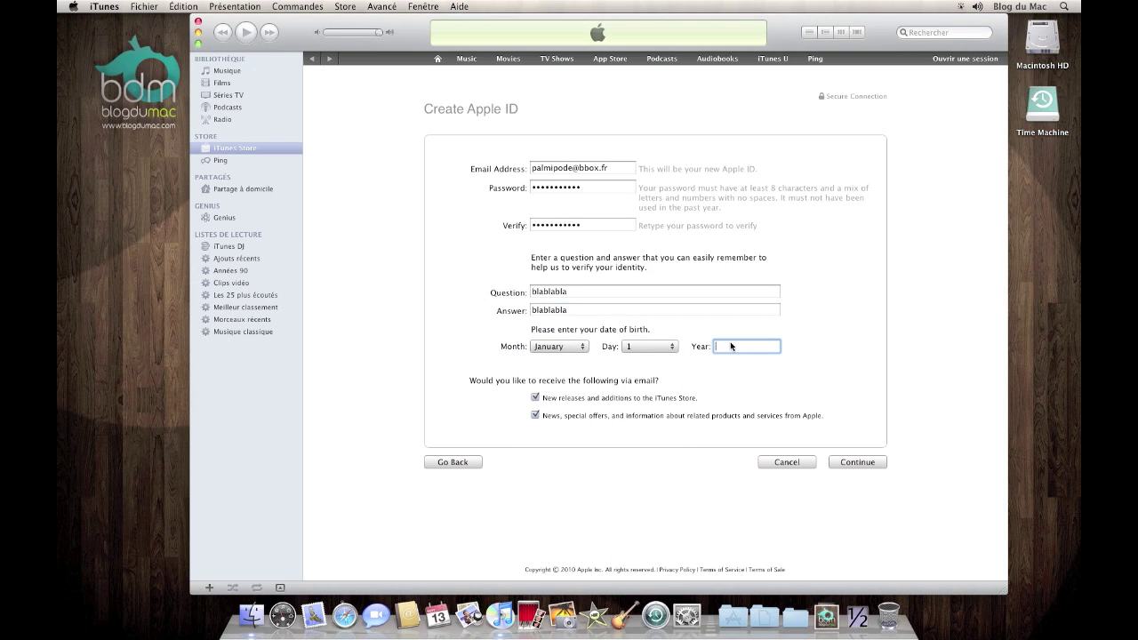
{"action": "type", "text": "1983"}
Opt out of both new-release and special-offer e-mails and submit the form
{"action": "left_click", "coordinate": [536, 398]}
{"action": "left_click", "coordinate": [536, 416]}
{"action": "left_click", "coordinate": [861, 462]}
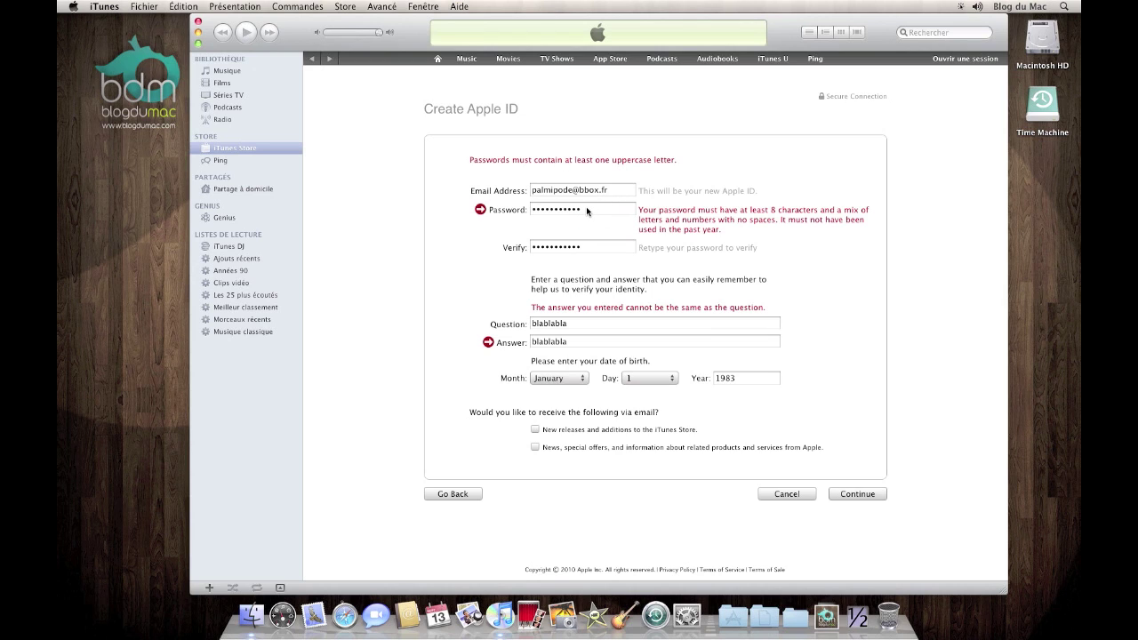
Retype the password with an uppercase letter in both fields and resubmit
{"action": "left_click", "coordinate": [539, 214]}
{"action": "left_click", "coordinate": [534, 247]}
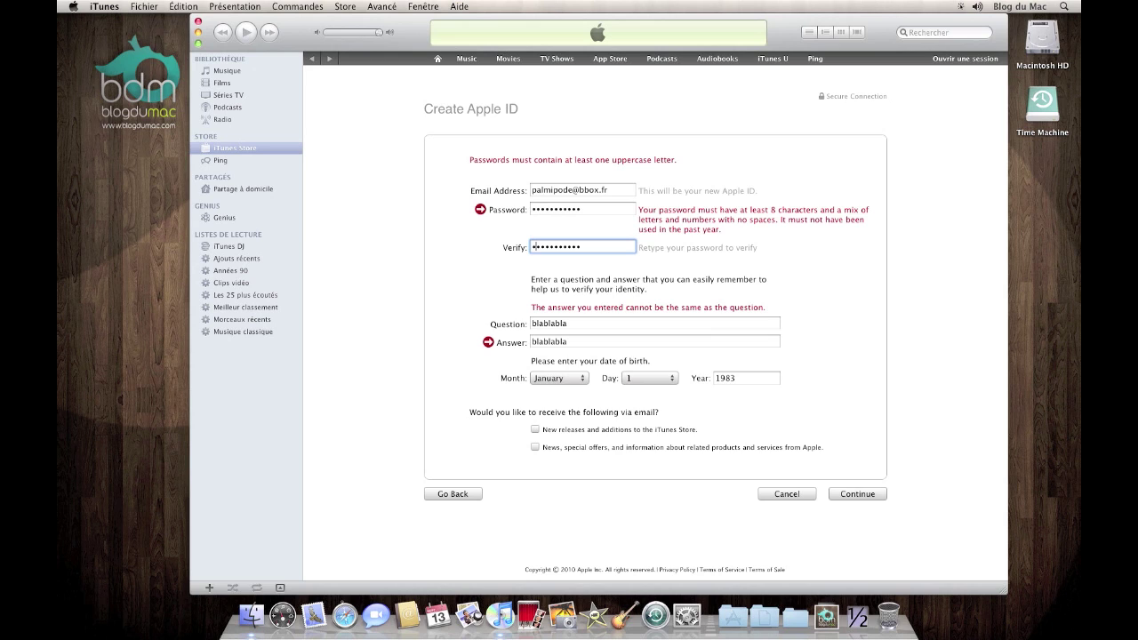
{"action": "left_click", "coordinate": [856, 498]}
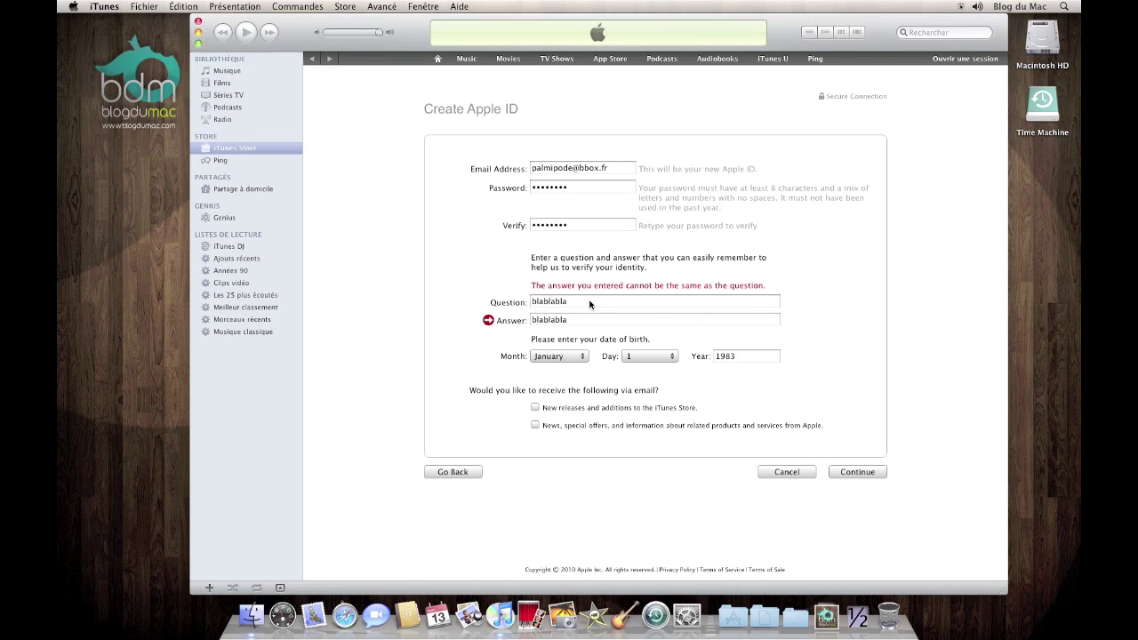
Change the security question so it differs from the answer and resubmit
{"action": "left_click", "coordinate": [587, 322]}
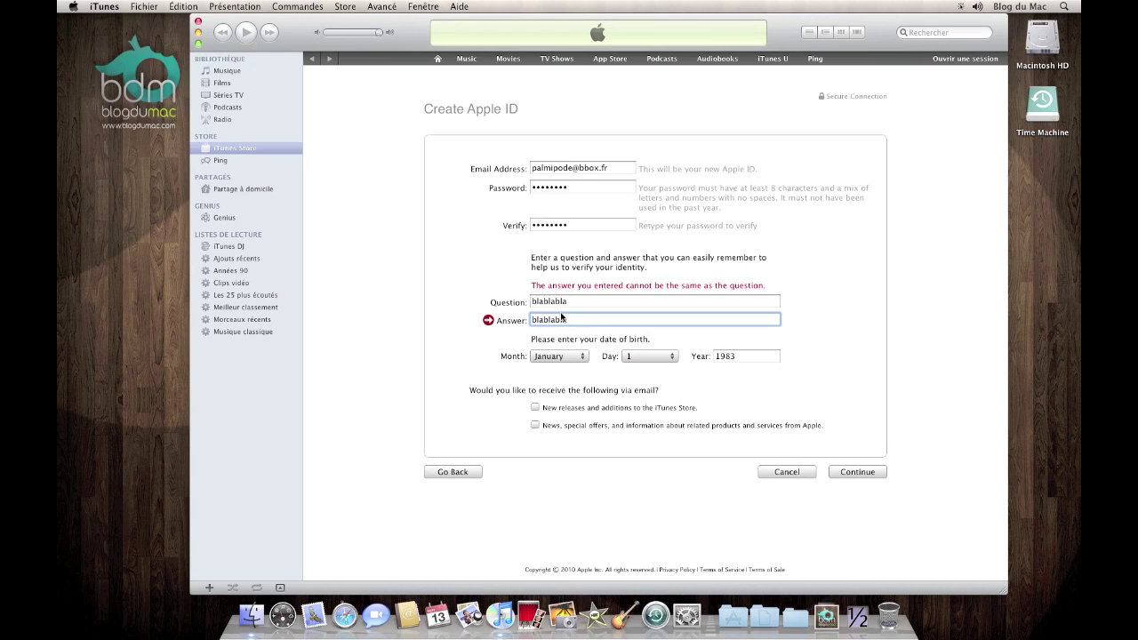
{"action": "left_click", "coordinate": [572, 303]}
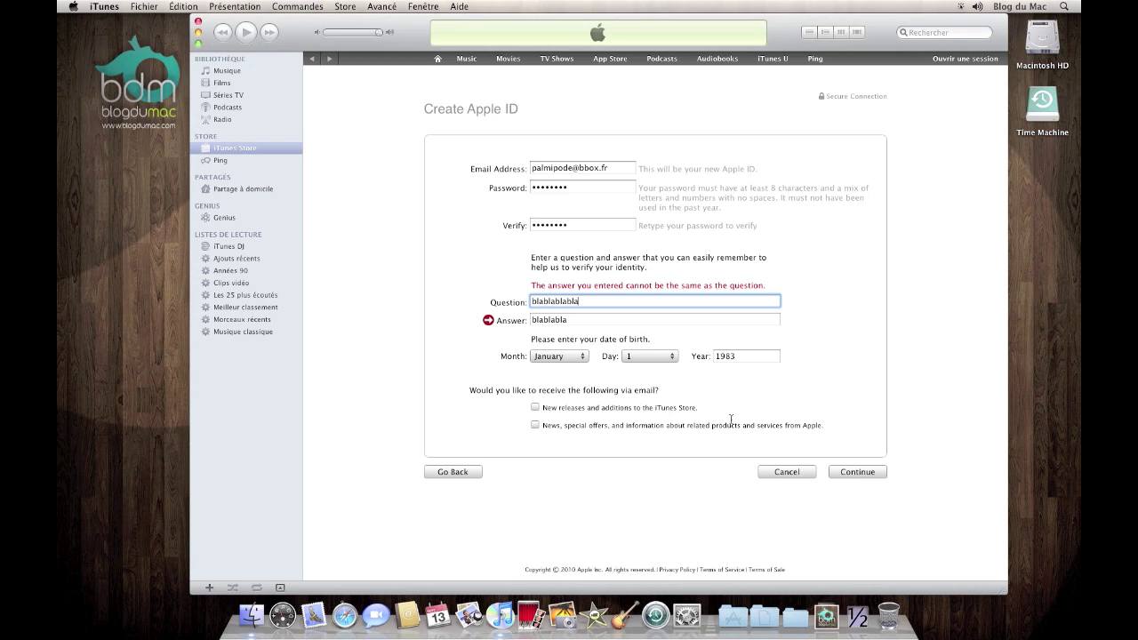
{"action": "left_click", "coordinate": [843, 474]}
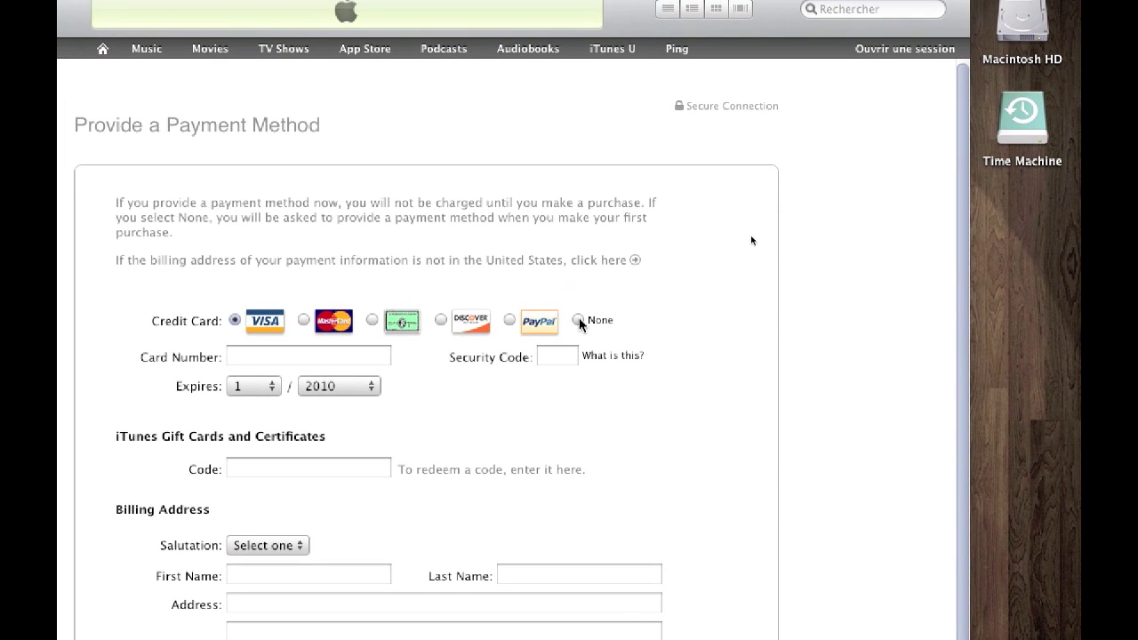
Choose None as payment method, salutation Dr., and enter the first and last name
{"action": "left_click", "coordinate": [578, 320]}
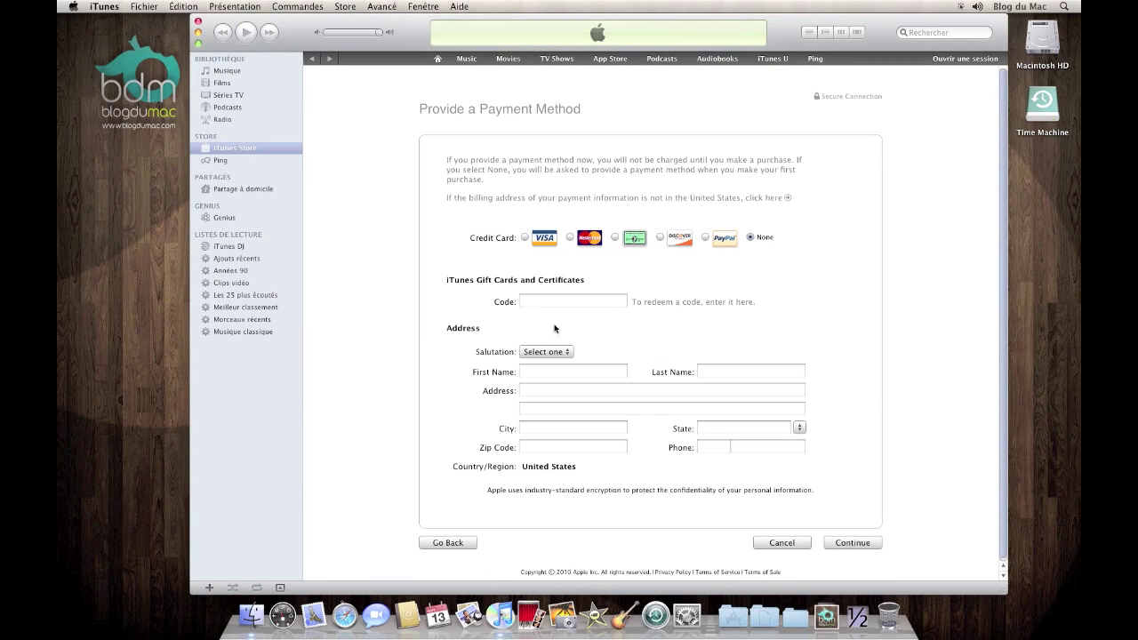
{"action": "left_click", "coordinate": [550, 353]}
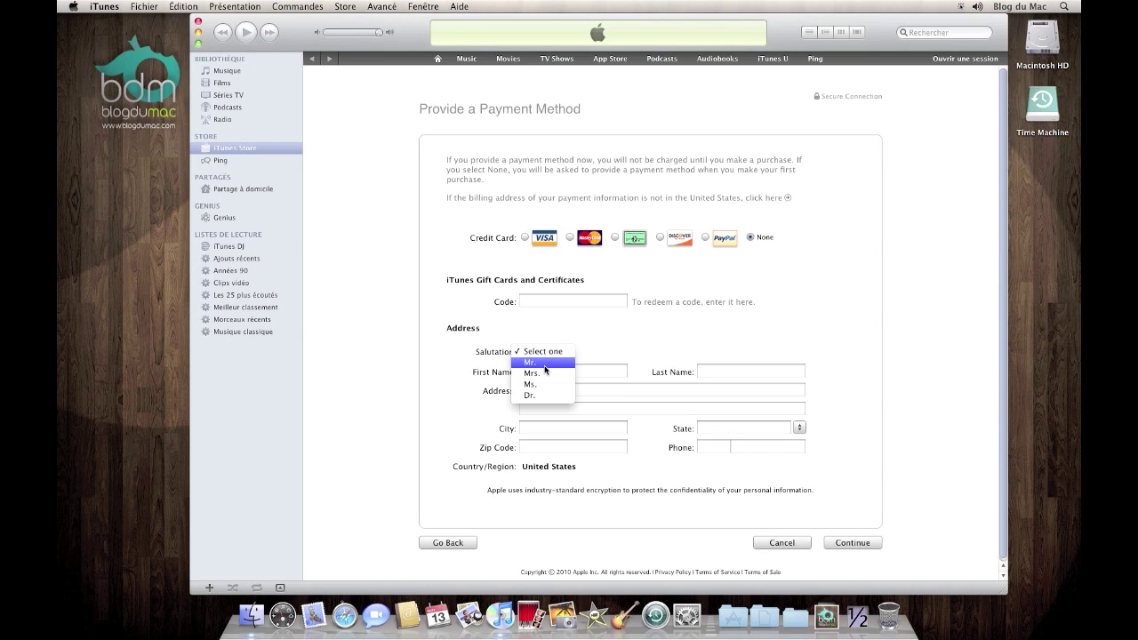
{"action": "left_click", "coordinate": [535, 395]}
{"action": "left_click", "coordinate": [568, 371]}
{"action": "type", "text": "Watson"}
{"action": "key", "text": "Tab"}
{"action": "type", "text": "elementaire"}
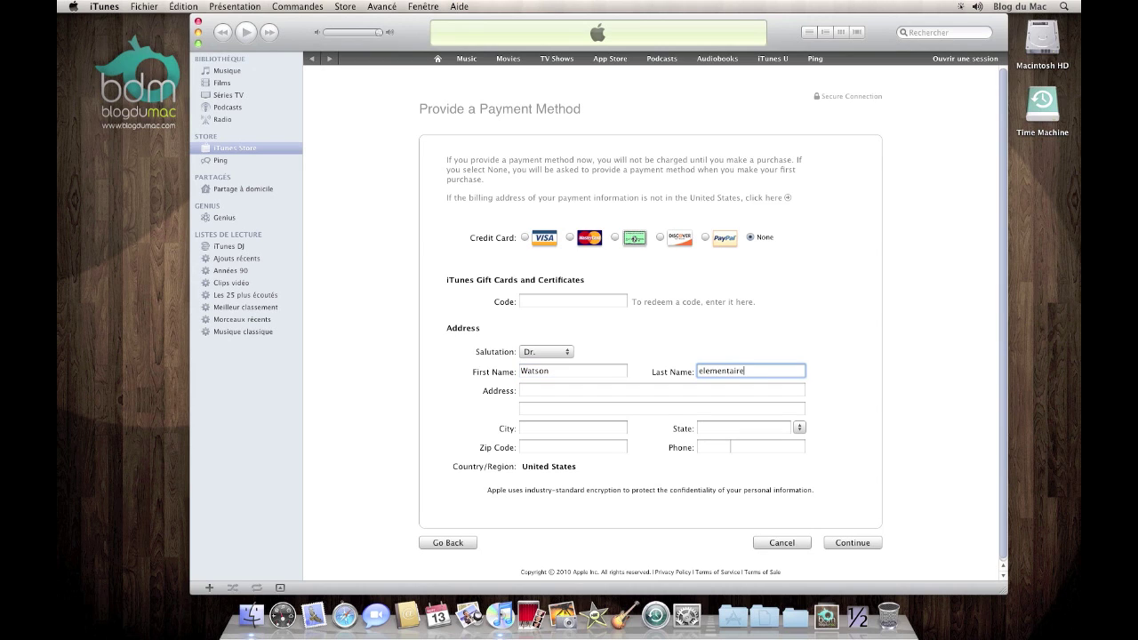
Enter the street address, Cupertino as city, and CA – California as state
{"action": "key", "text": "Tab"}
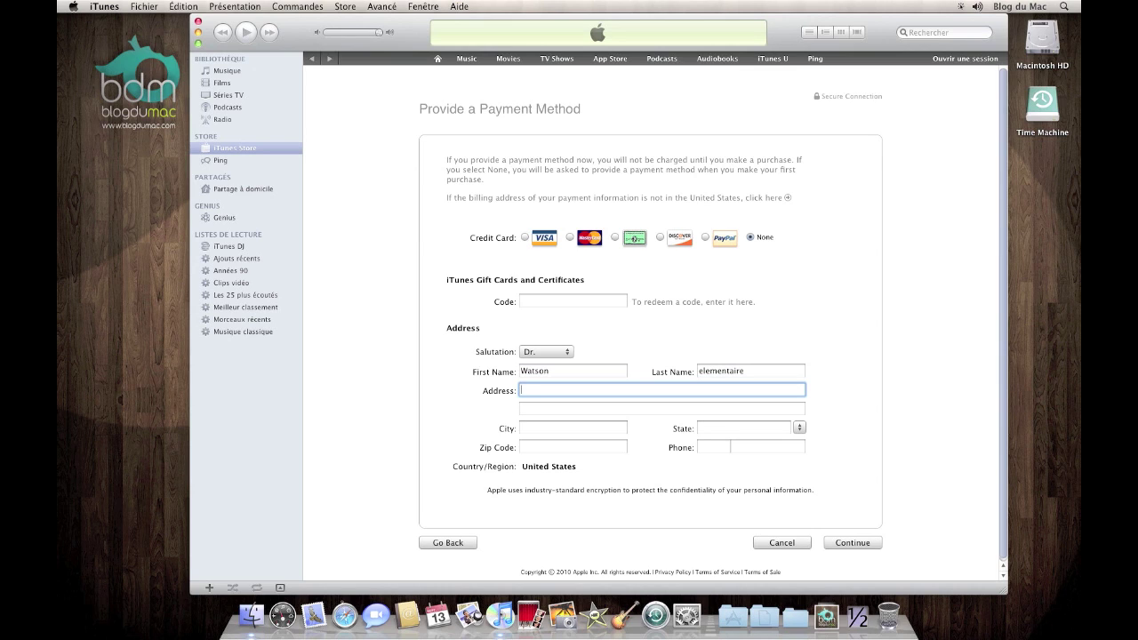
{"action": "type", "text": "Baskerville Street"}
{"action": "key", "text": "Tab"}
{"action": "key", "text": "Tab"}
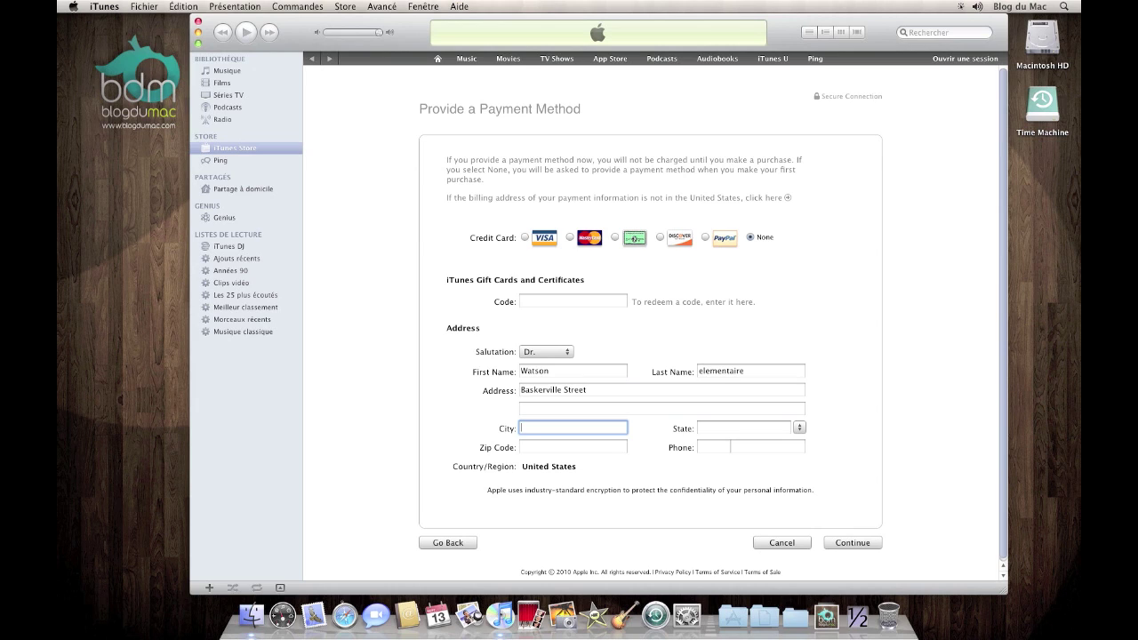
{"action": "type", "text": "Cupertino"}
{"action": "key", "text": "Tab"}
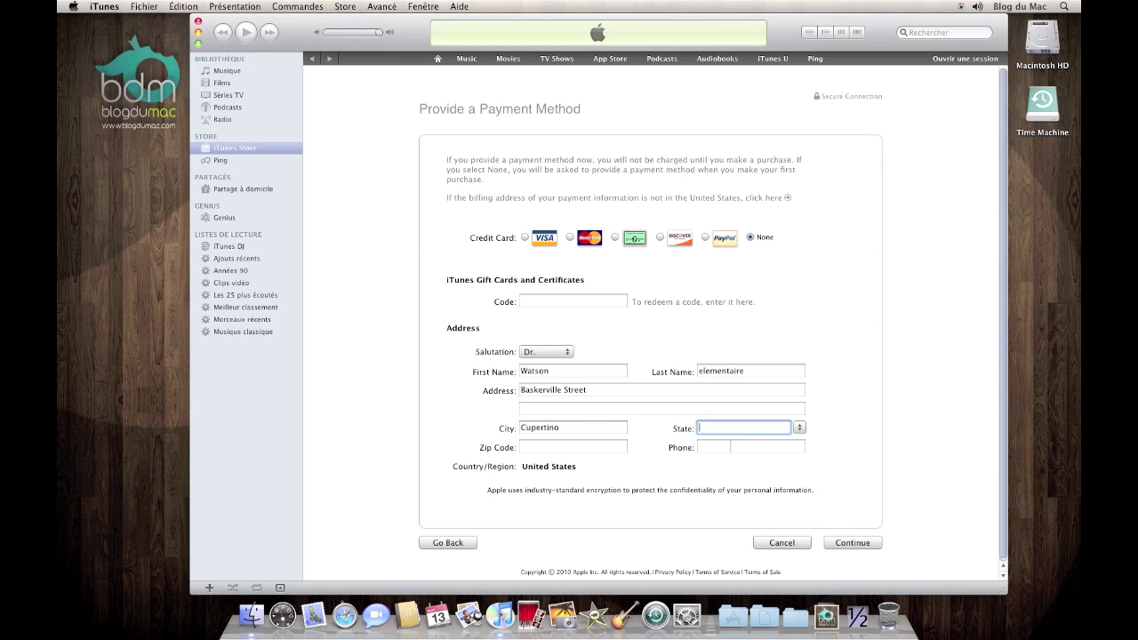
{"action": "type", "text": "CA"}
{"action": "left_click", "coordinate": [574, 447]}
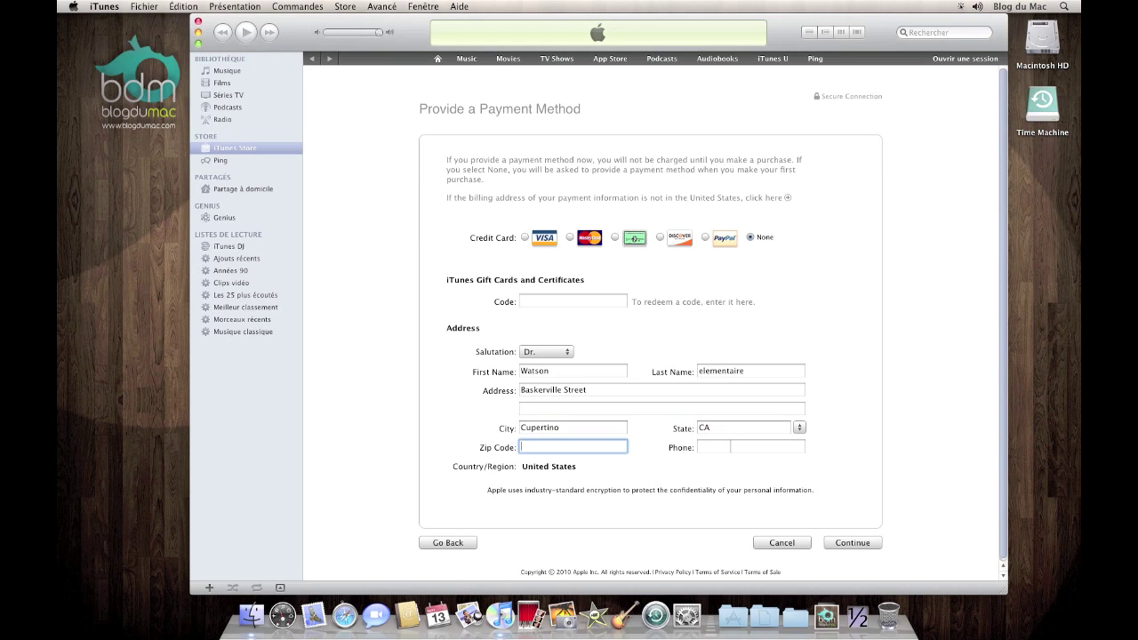
{"action": "left_click", "coordinate": [800, 431]}
{"action": "scroll", "coordinate": [808, 441], "scroll_direction": "down", "scroll_amount": 3}
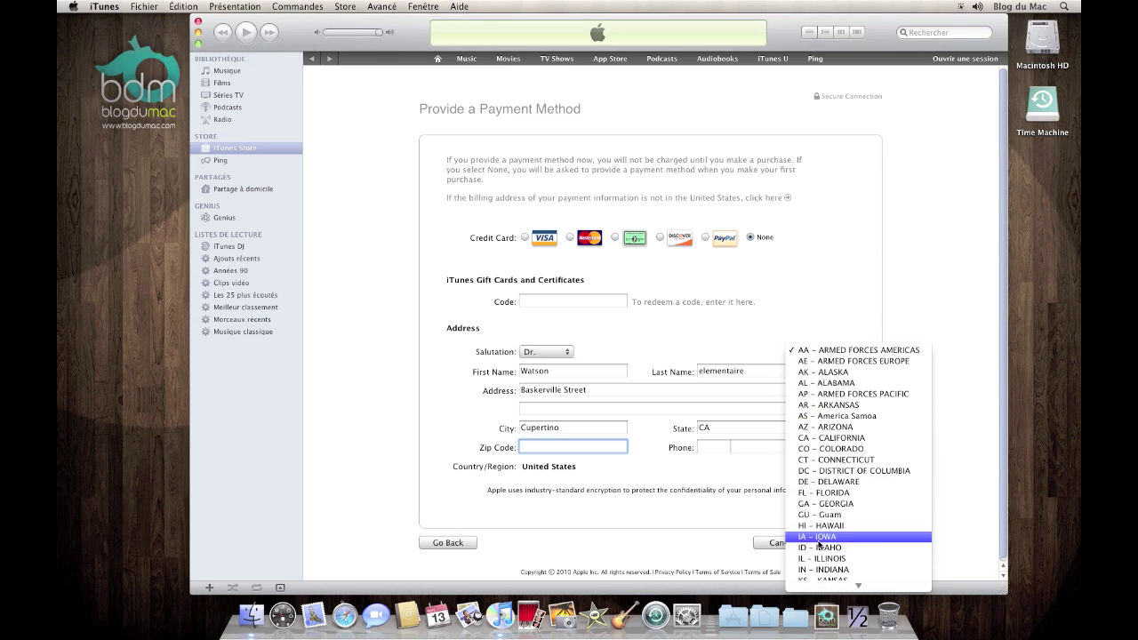
{"action": "left_click", "coordinate": [818, 438]}
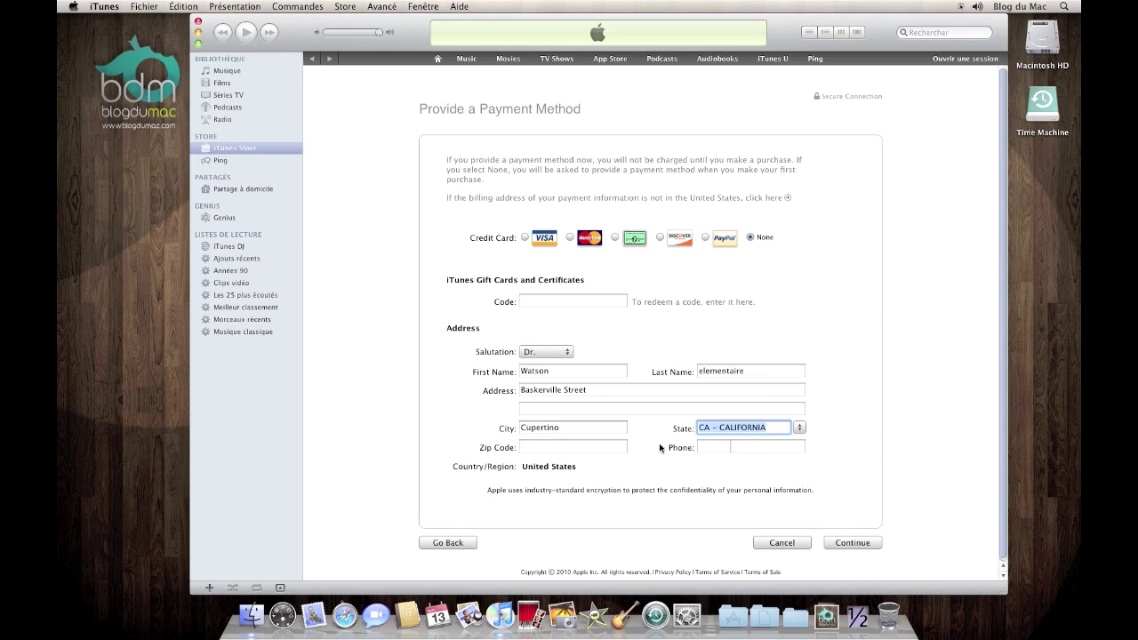
Enter the ZIP code and phone number, then submit the billing details
{"action": "left_click", "coordinate": [571, 455]}
{"action": "type", "text": "333"}
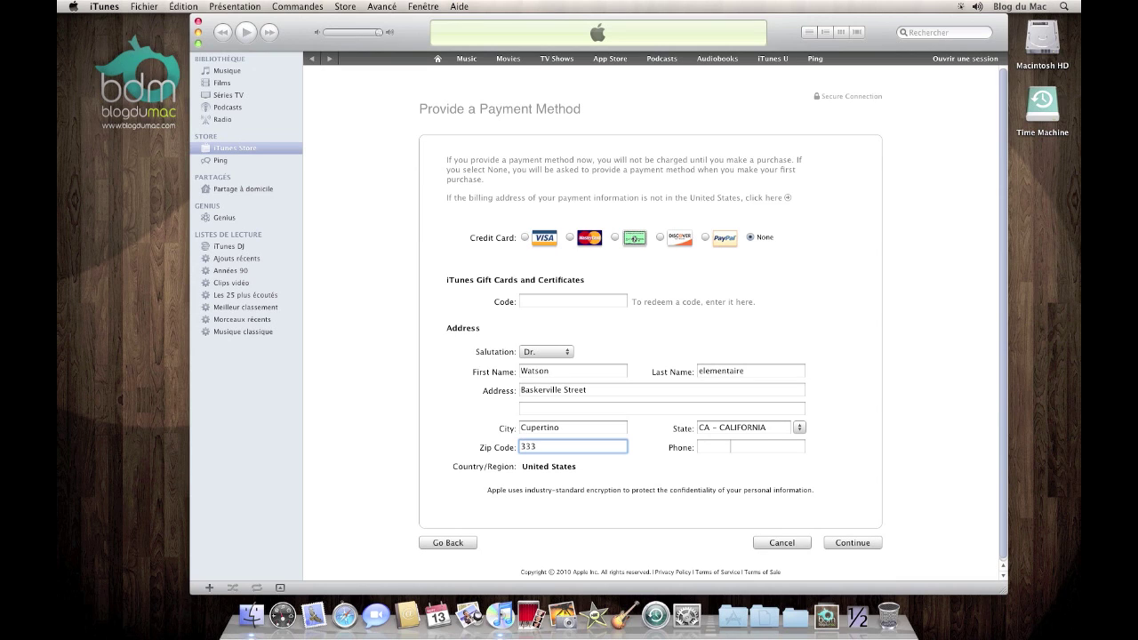
{"action": "key", "text": "BackSpace"}
{"action": "type", "text": "100"}
{"action": "left_click", "coordinate": [712, 448]}
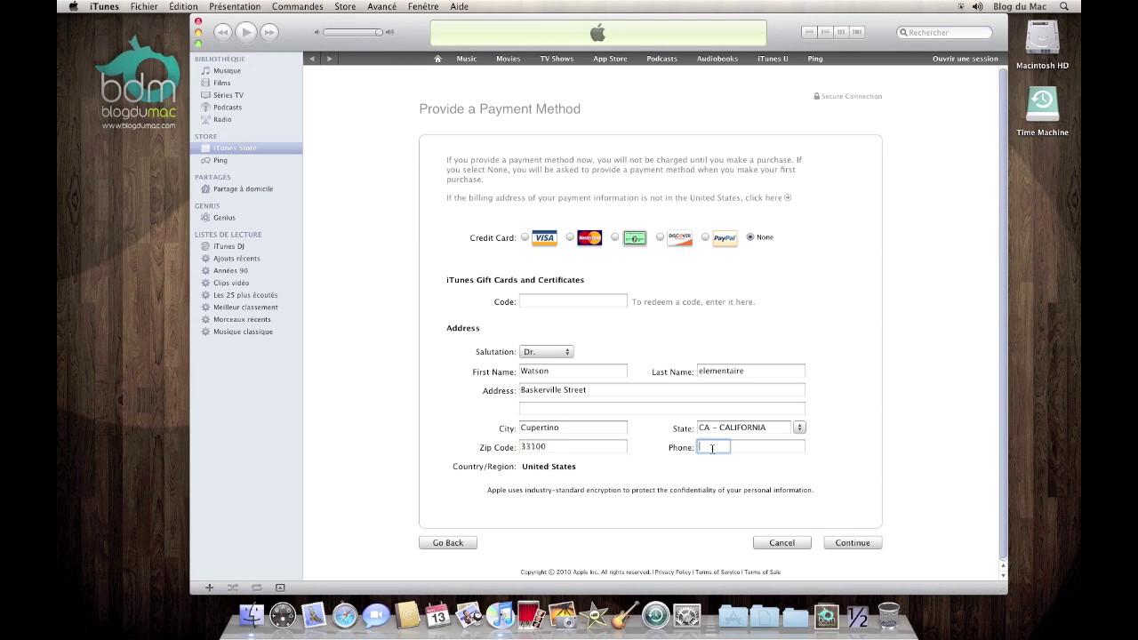
{"action": "type", "text": "333333"}
{"action": "left_click", "coordinate": [750, 449]}
{"action": "type", "text": "255805"}
{"action": "left_click", "coordinate": [849, 548]}
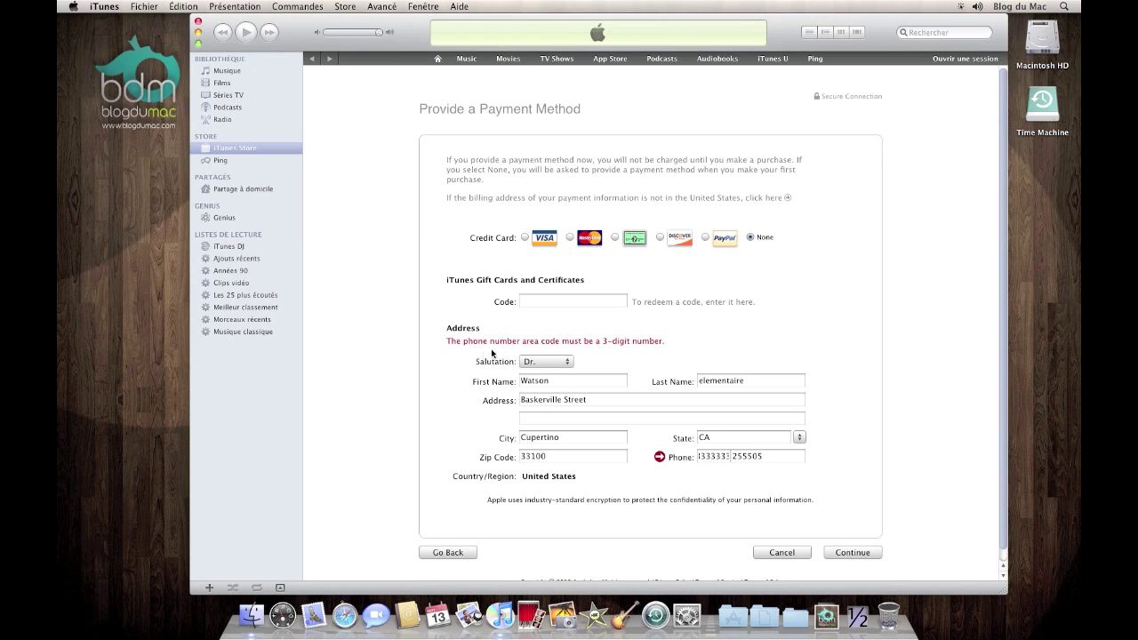
Shorten the phone area code to three digits and resubmit the billing details
{"action": "double_click", "coordinate": [711, 457]}
{"action": "type", "text": "333"}
{"action": "left_click", "coordinate": [853, 555]}
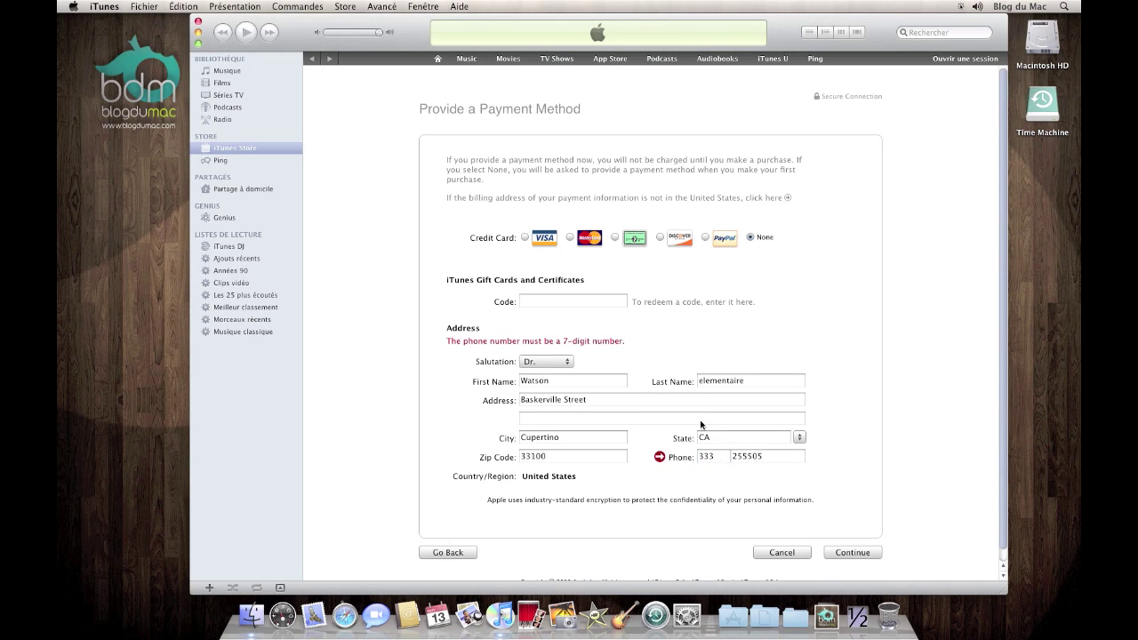
Extend the phone number to seven digits, resubmit, and bring Safari forward
{"action": "left_click", "coordinate": [768, 456]}
{"action": "type", "text": "0"}
{"action": "left_click", "coordinate": [853, 552]}
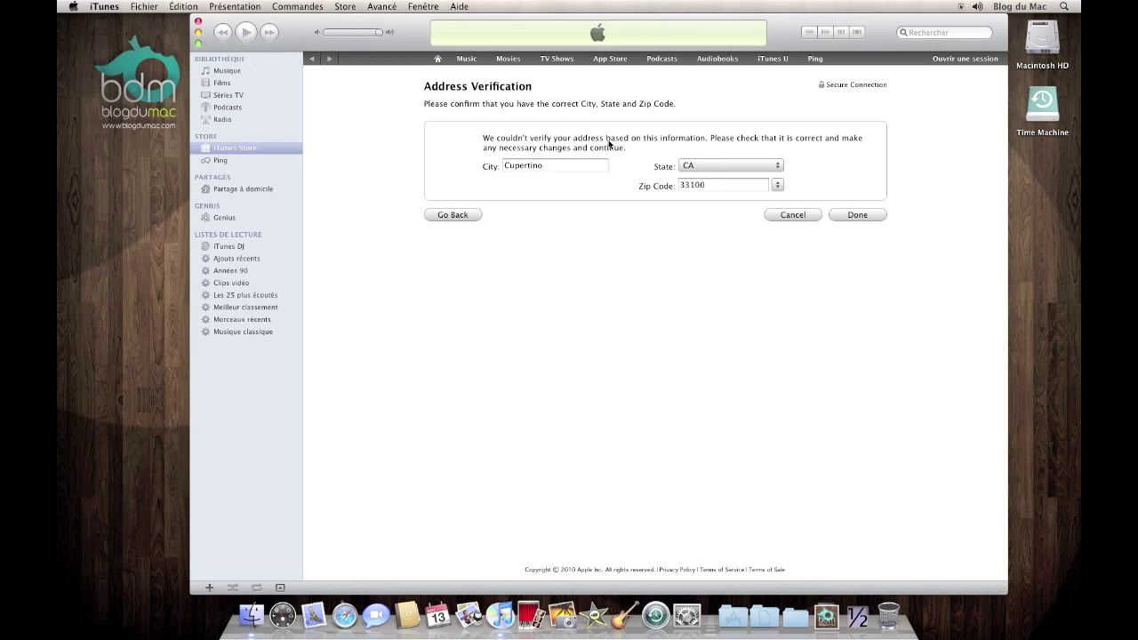
{"action": "left_click", "coordinate": [338, 598]}
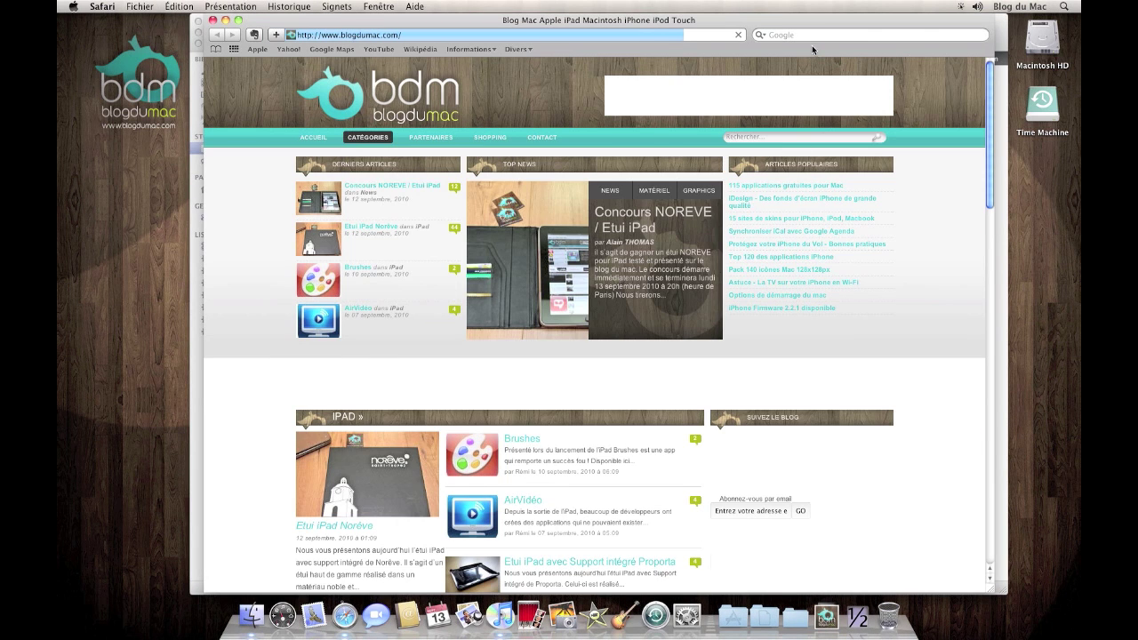
Google 'cupertino zip code' in Safari and select 95014 in the results
{"action": "left_click", "coordinate": [803, 36]}
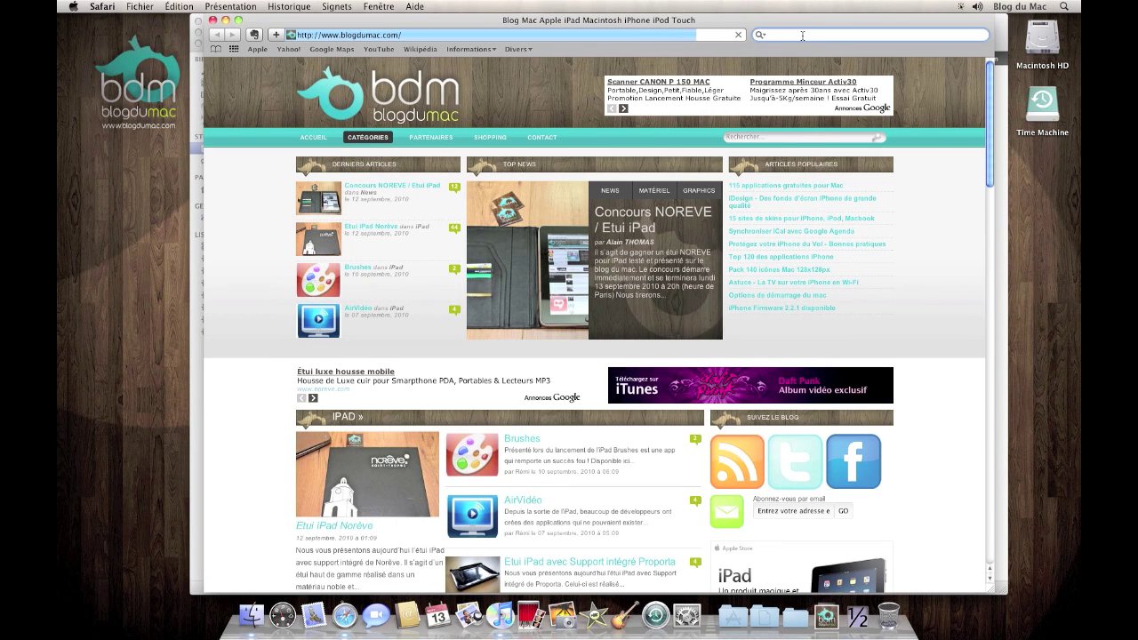
{"action": "type", "text": "cupertino z"}
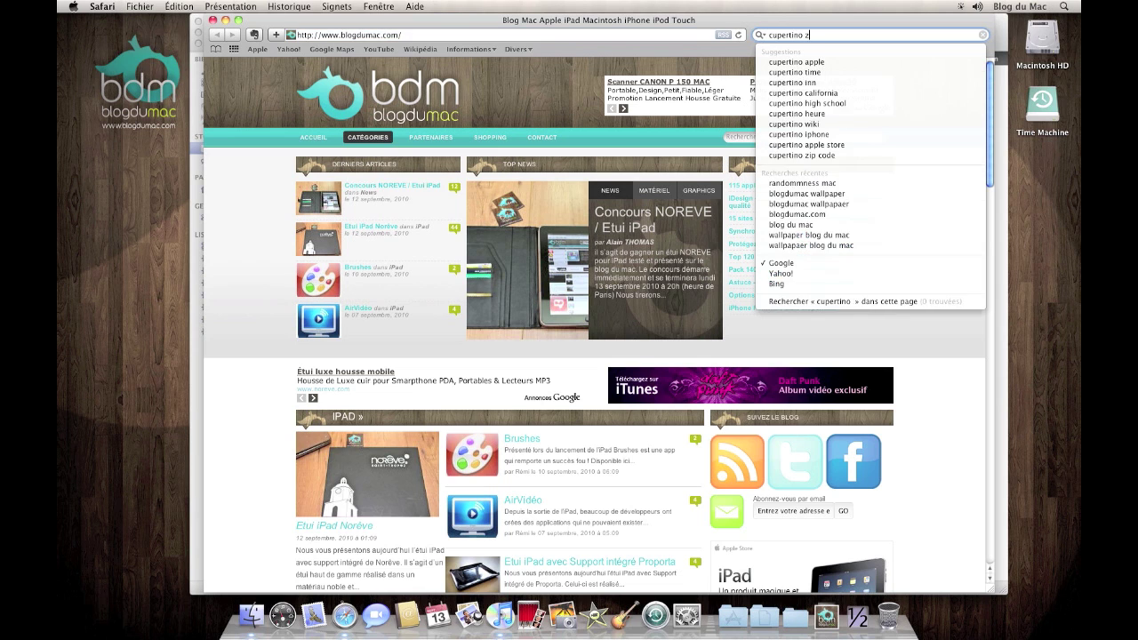
{"action": "type", "text": "ipcode"}
{"action": "key", "text": "Return"}
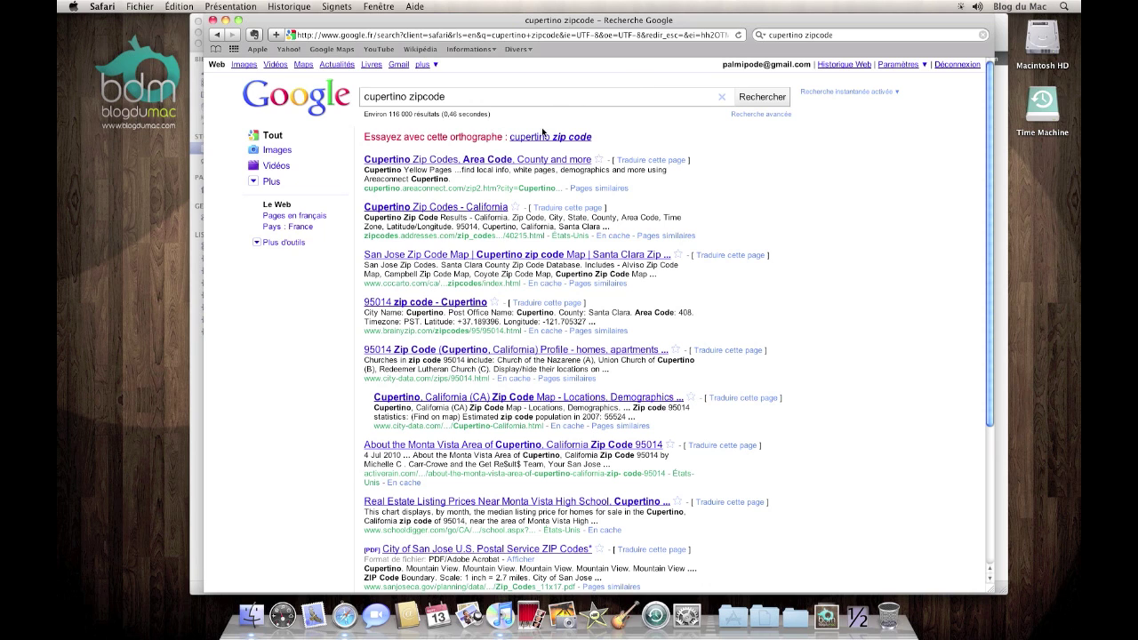
{"action": "left_click", "coordinate": [546, 136]}
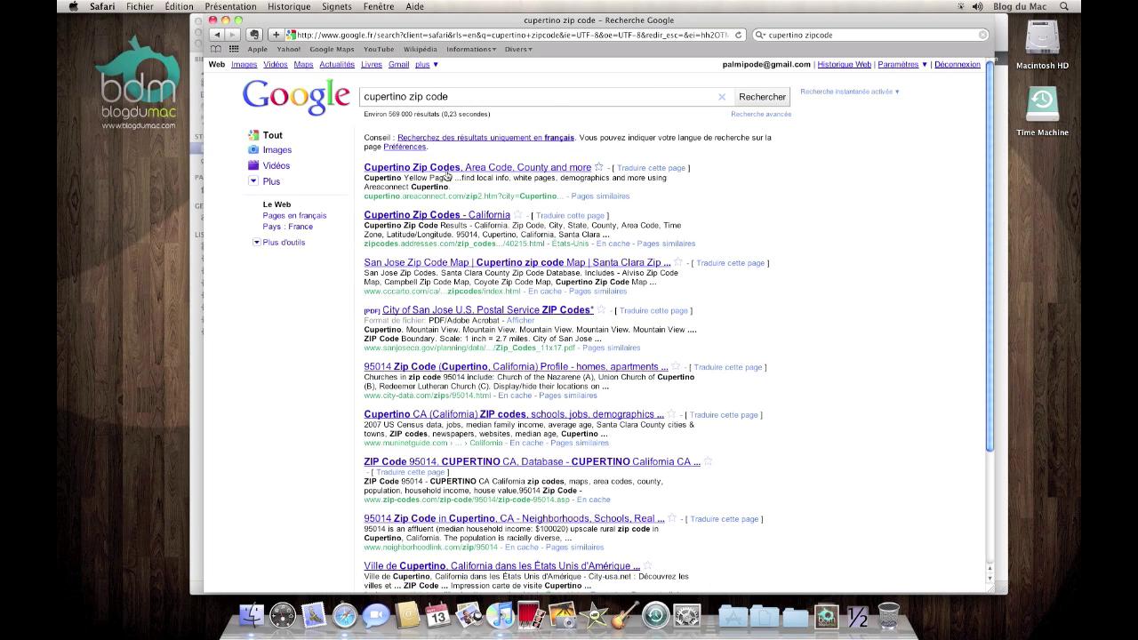
{"action": "double_click", "coordinate": [461, 234]}
{"action": "key", "text": "super+c"}
Replace the wrong ZIP code 33100 with 95014 and submit the address to finish sign-up
{"action": "left_click", "coordinate": [197, 118]}
{"action": "left_click_drag", "start_coordinate": [719, 186], "coordinate": [642, 185]}
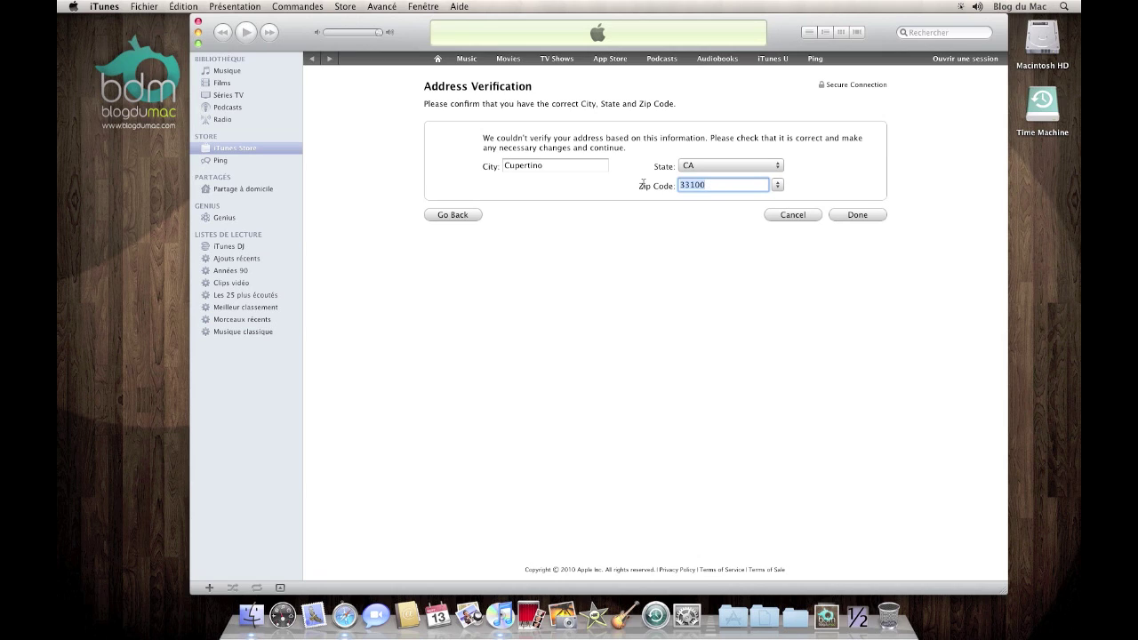
{"action": "key", "text": "super+v"}
{"action": "left_click", "coordinate": [856, 215]}
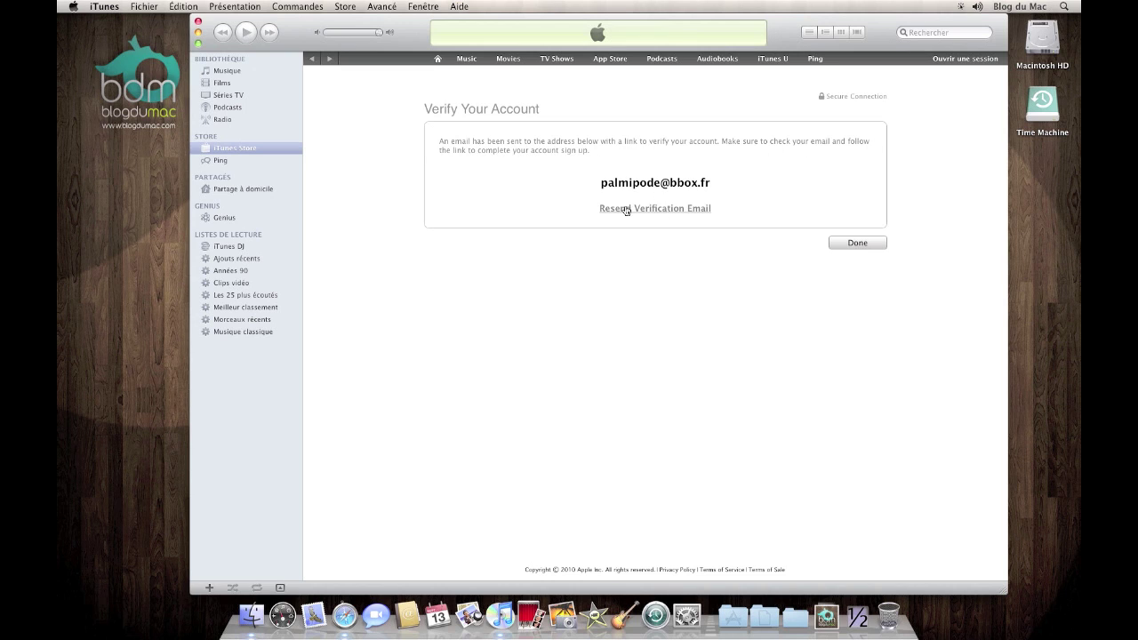
Resend the verification e-mail, then dismiss the Verify Your Account page
{"action": "left_click", "coordinate": [629, 211]}
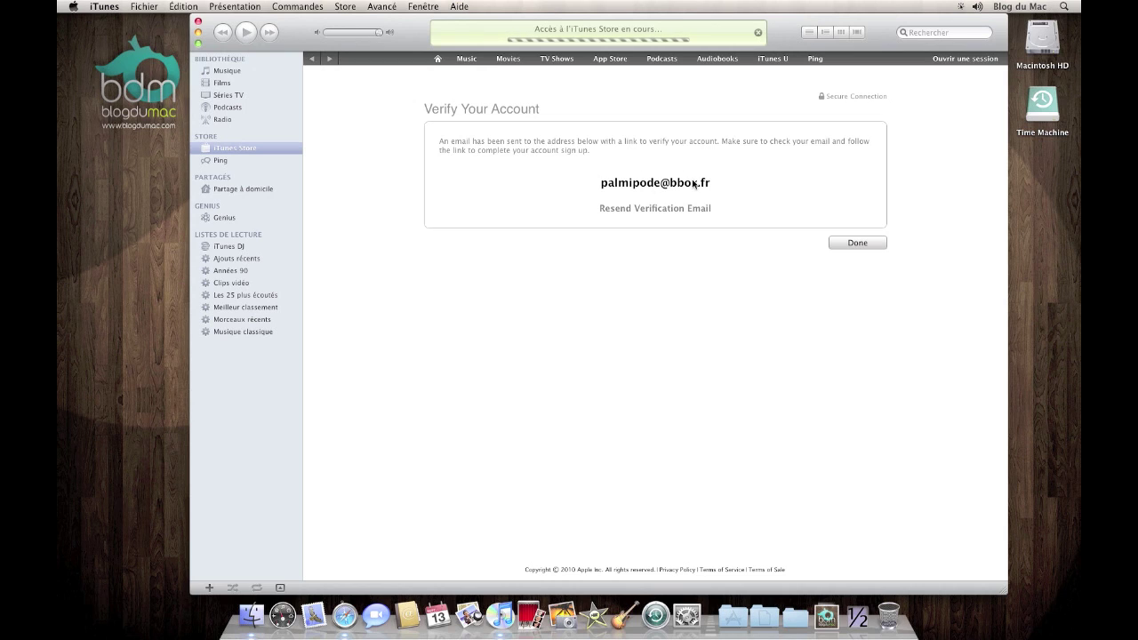
{"action": "left_click", "coordinate": [836, 242]}
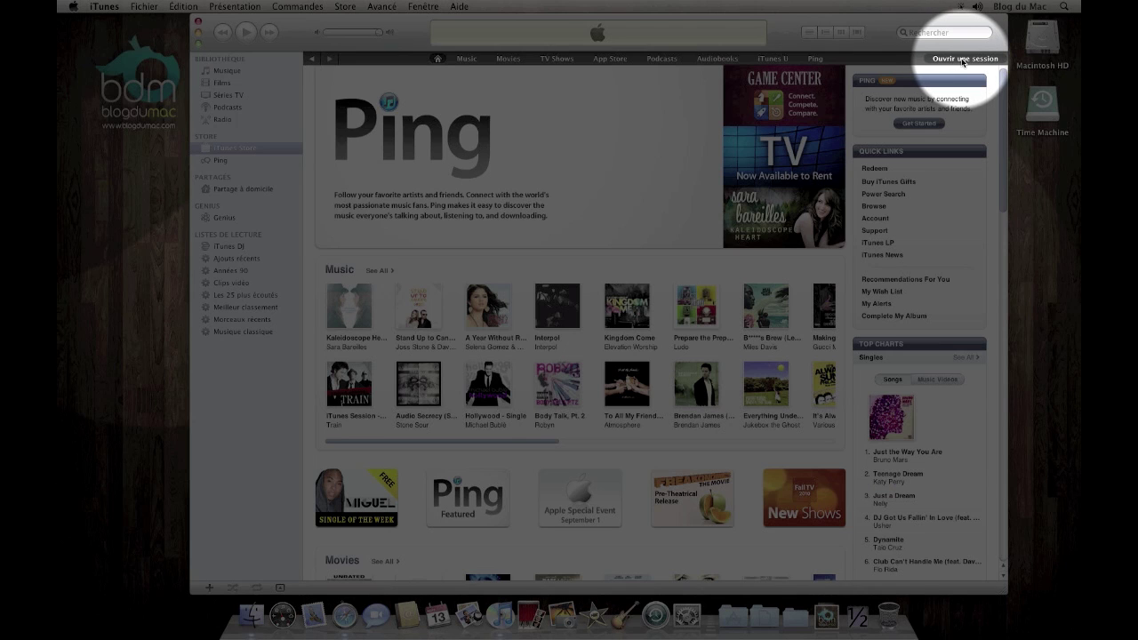
Sign in with the new Apple ID's e-mail and password, then acknowledge the unverified-account warning
{"action": "left_click", "coordinate": [959, 58]}
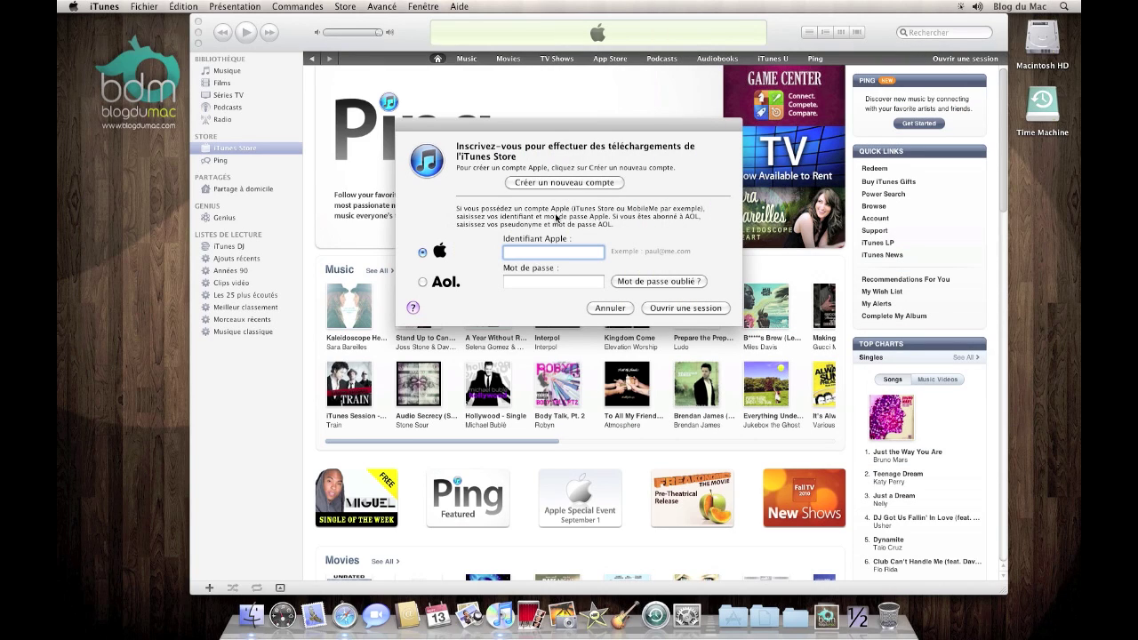
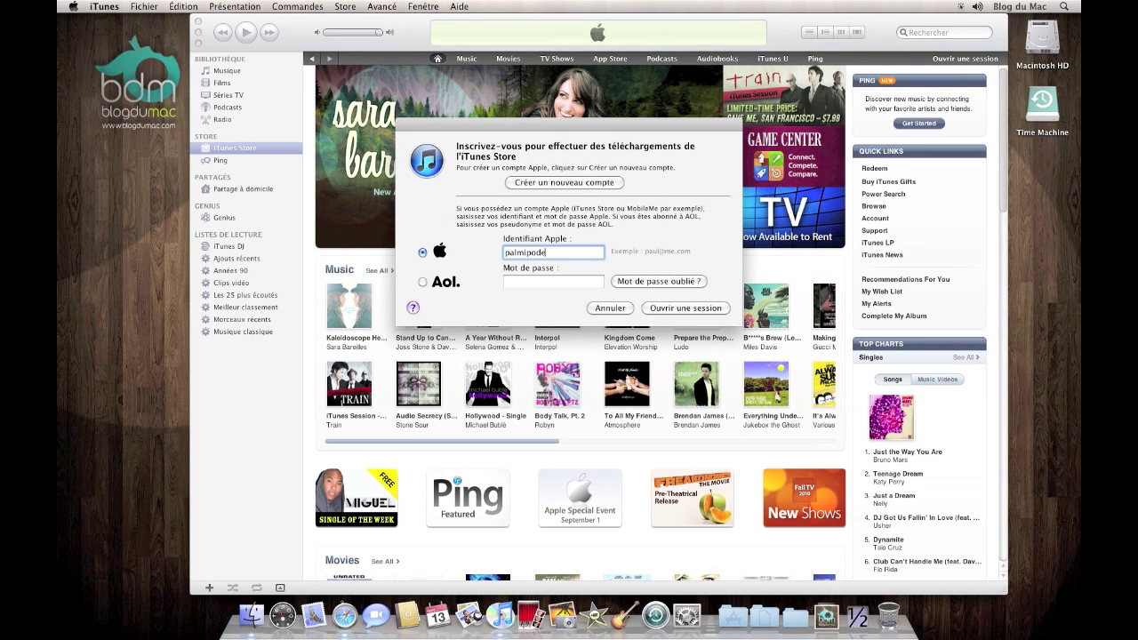
{"action": "key", "text": "Tab"}
{"action": "type", "text": "•••••••"}
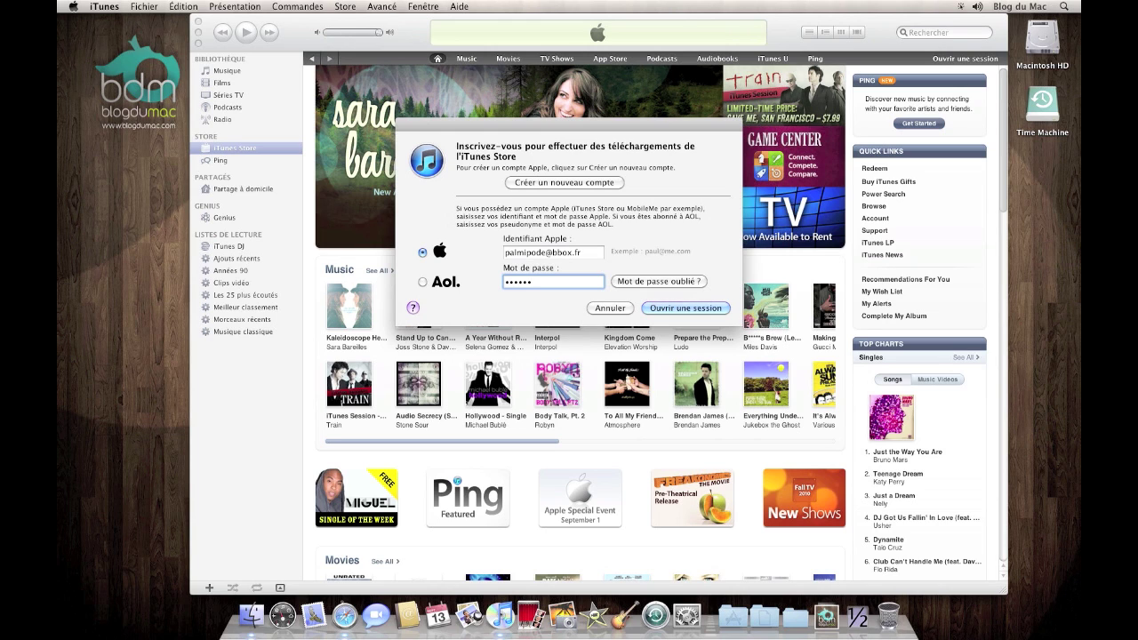
{"action": "type", "text": "••••"}
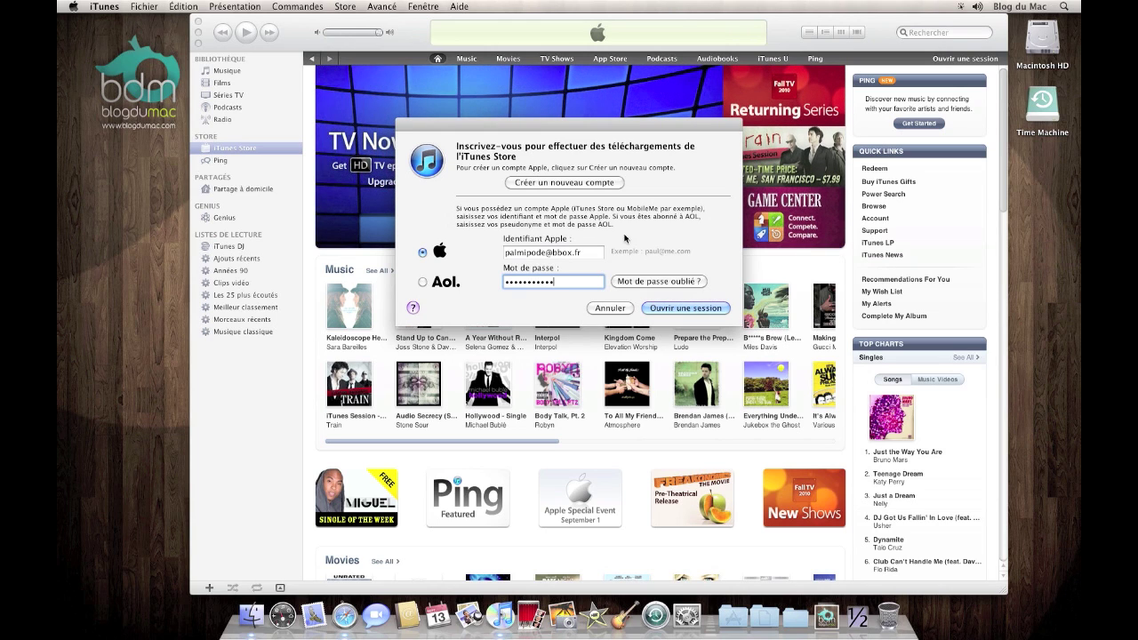
{"action": "left_click", "coordinate": [657, 309]}
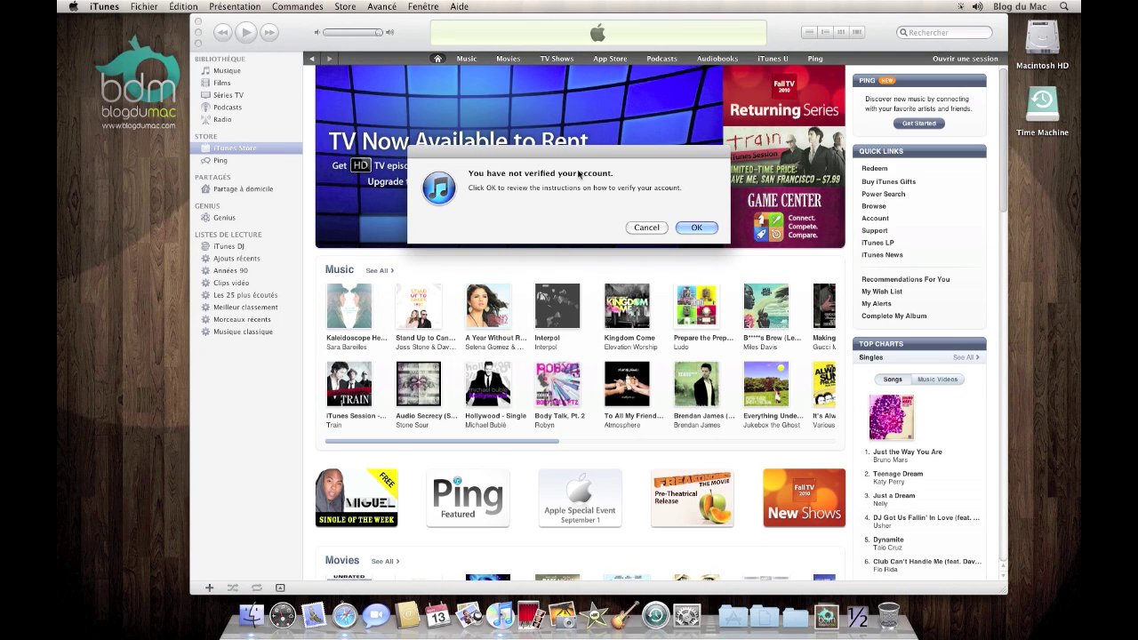
{"action": "left_click", "coordinate": [694, 228]}
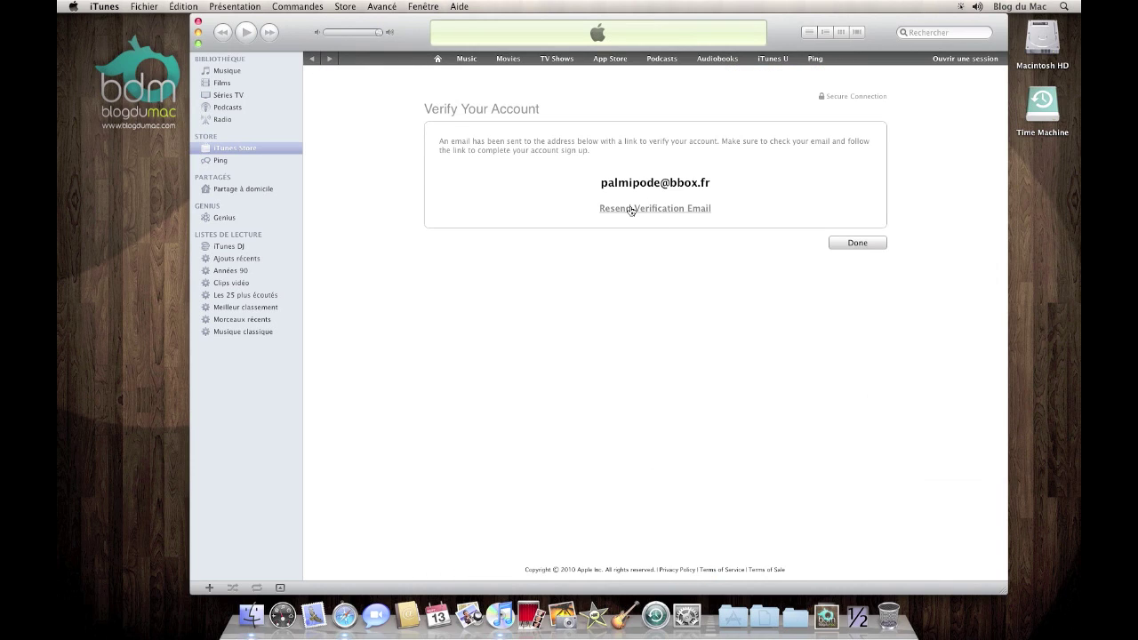
Dismiss the Verify Your Account page in iTunes and quit Safari with Cmd+Q
{"action": "left_click", "coordinate": [858, 243]}
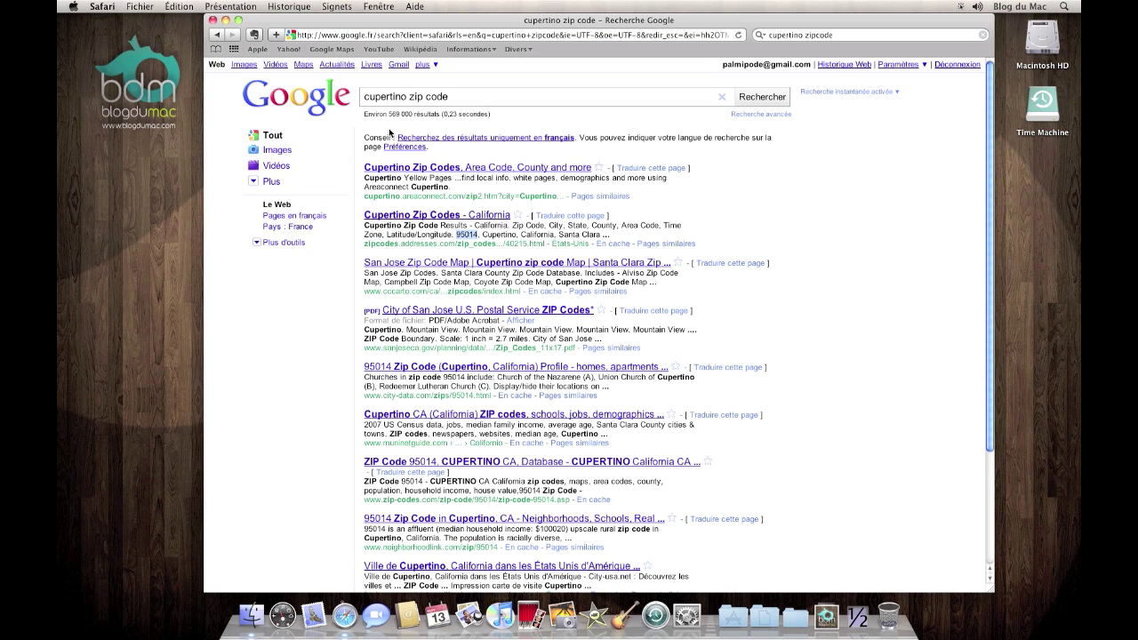
{"action": "key", "text": "super+q"}
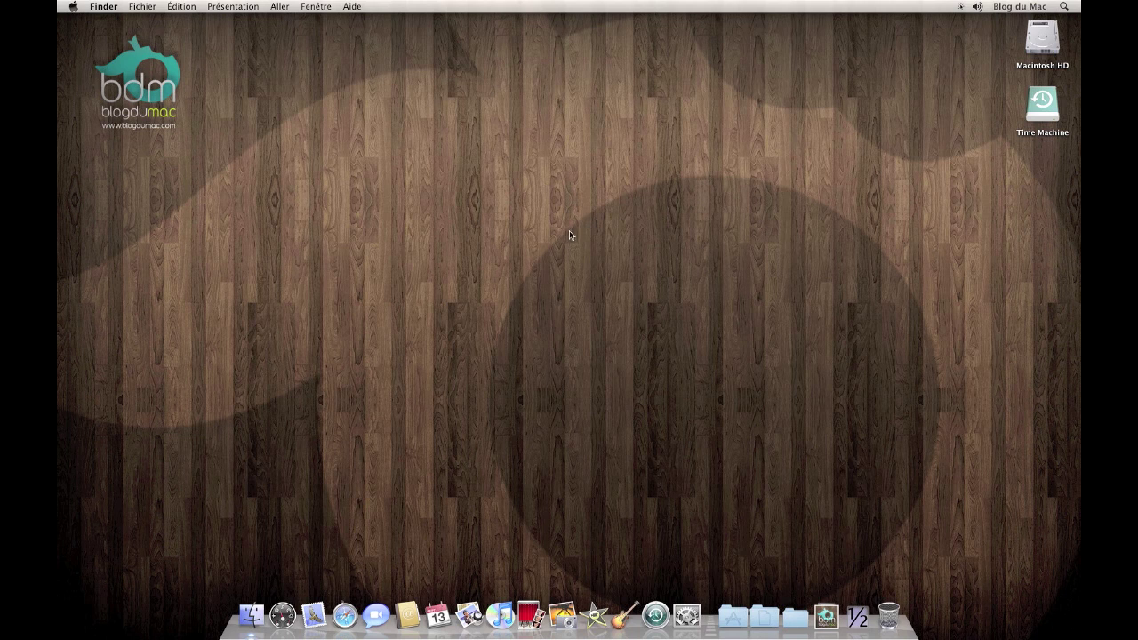